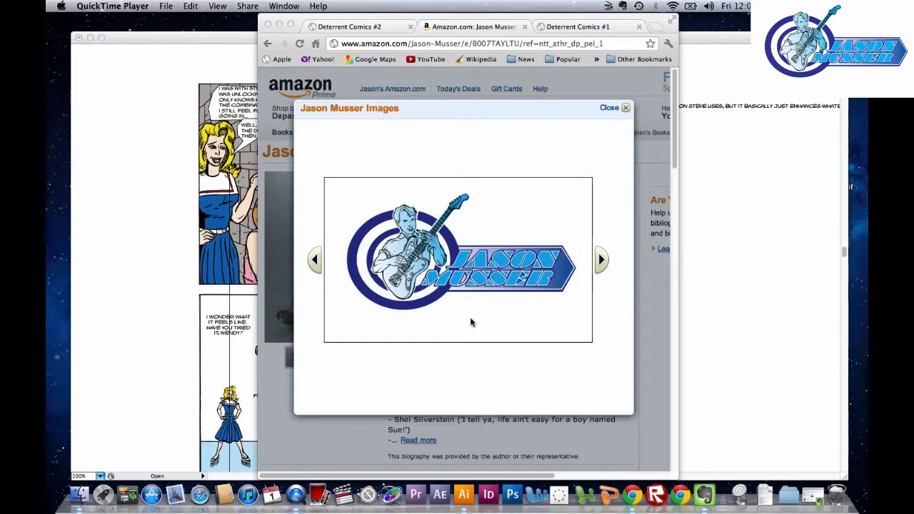
# Close the author image lightbox and scroll down to the list of four Kindle comic books
pyautogui.click(608, 107)
pyautogui.scroll(-3, 570, 199)
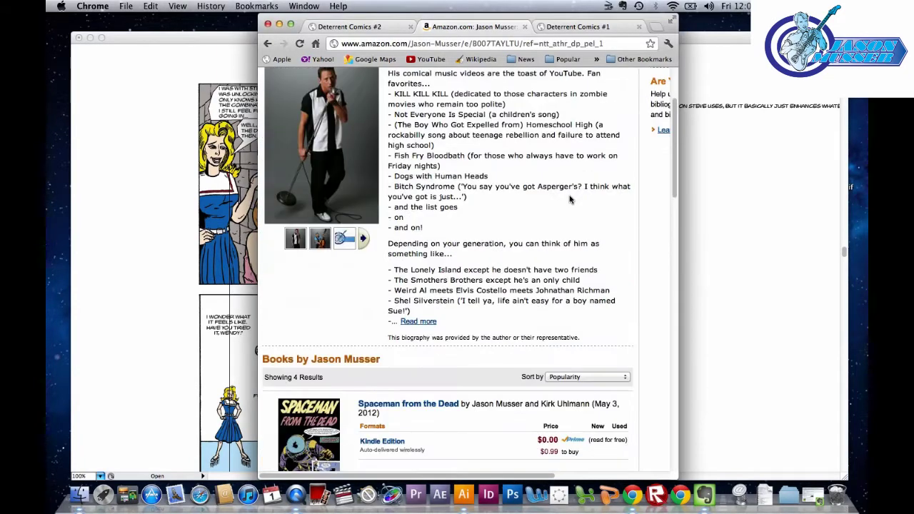
pyautogui.scroll(-5, 570, 200)
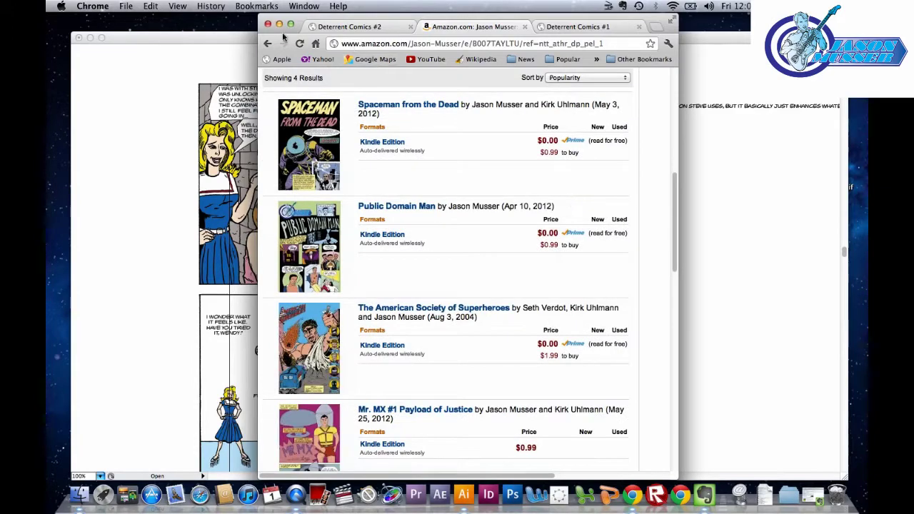
# Scroll through the Deterrent Comics #2 panels, then minimize Chrome to reveal the Illustrator file
pyautogui.click(351, 30)
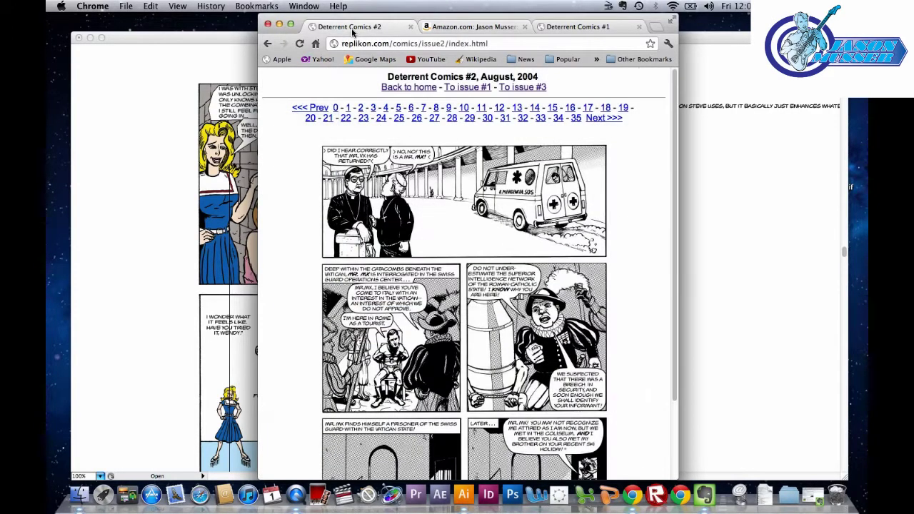
pyautogui.moveTo(351, 33); pyautogui.dragTo(355, 32)
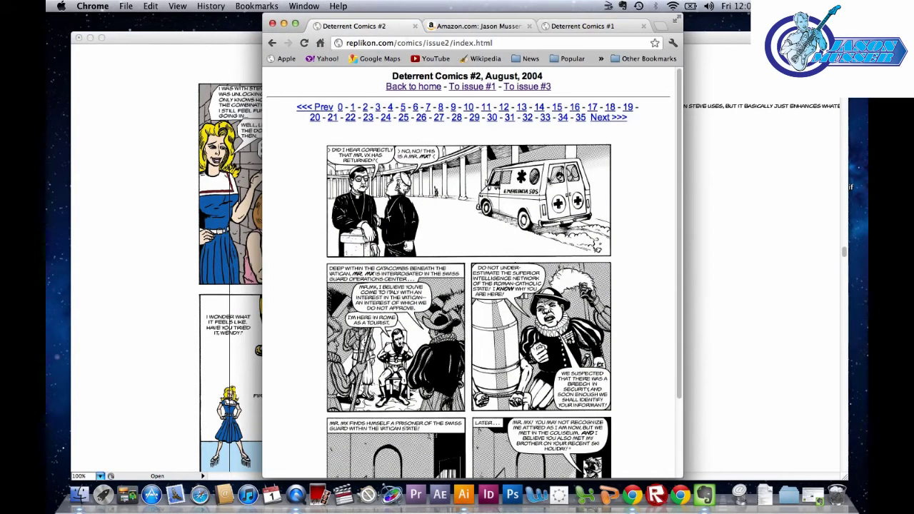
pyautogui.scroll(-1, 665, 150)
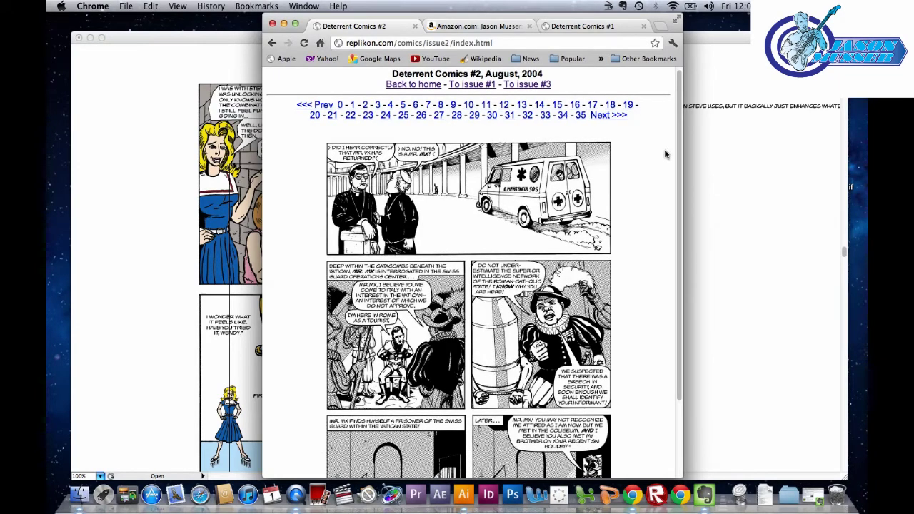
pyautogui.scroll(-2, 664, 154)
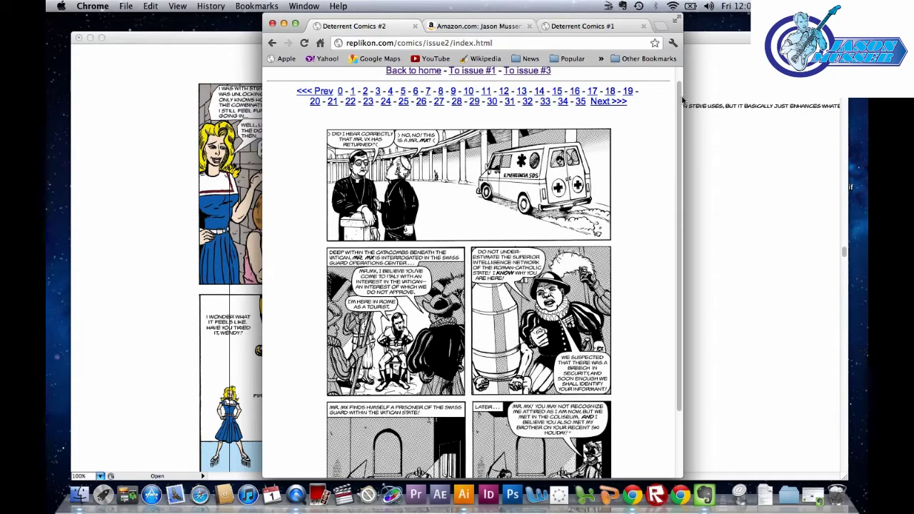
pyautogui.moveTo(684, 99); pyautogui.dragTo(683, 184)
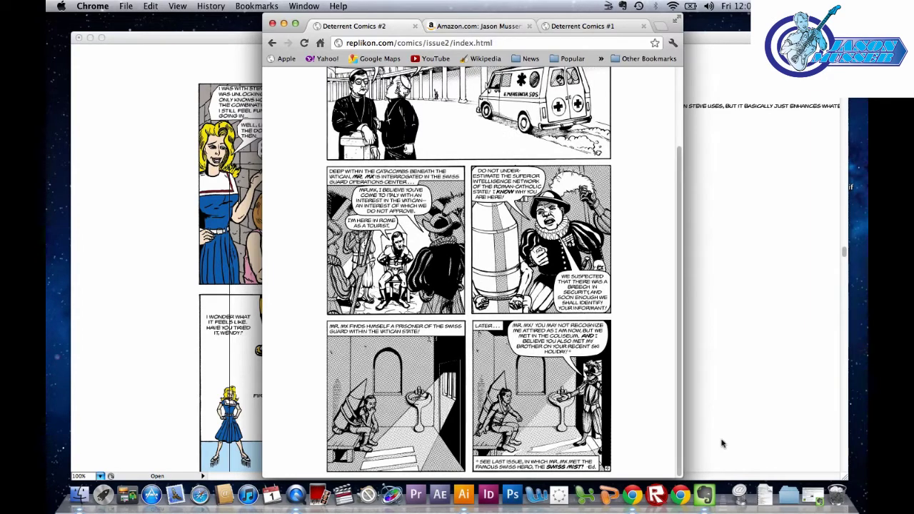
pyautogui.click(283, 25)
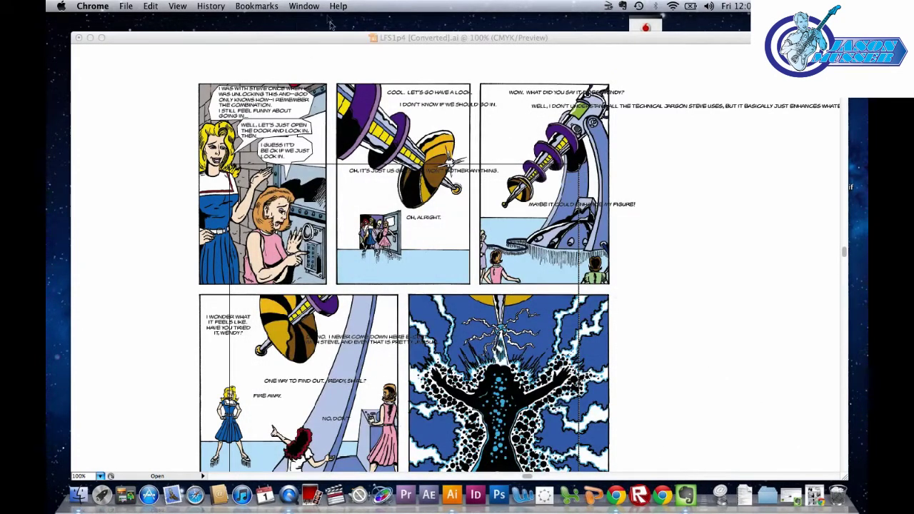
# Make Illustrator with LFS1p4 [Converted].ai the active program
pyautogui.click(404, 57)
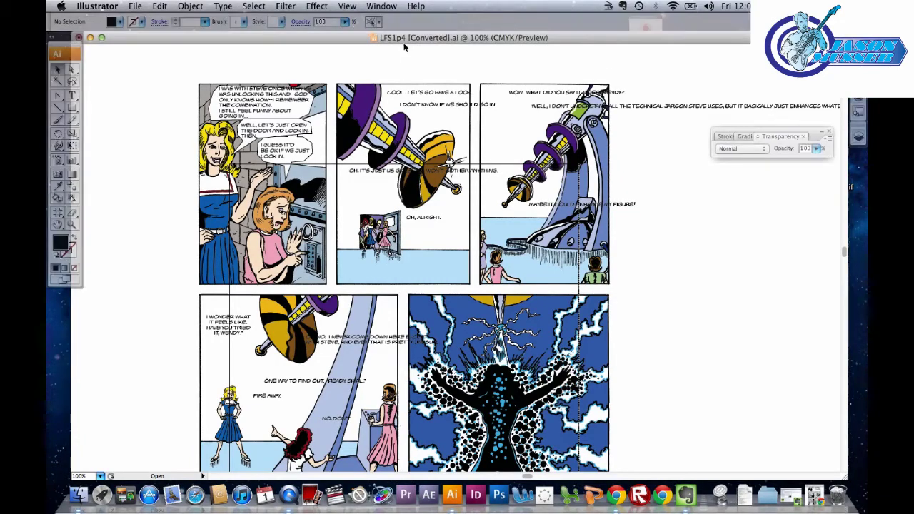
pyautogui.scroll(-2, 404, 46)
pyautogui.scroll(-2, 405, 42)
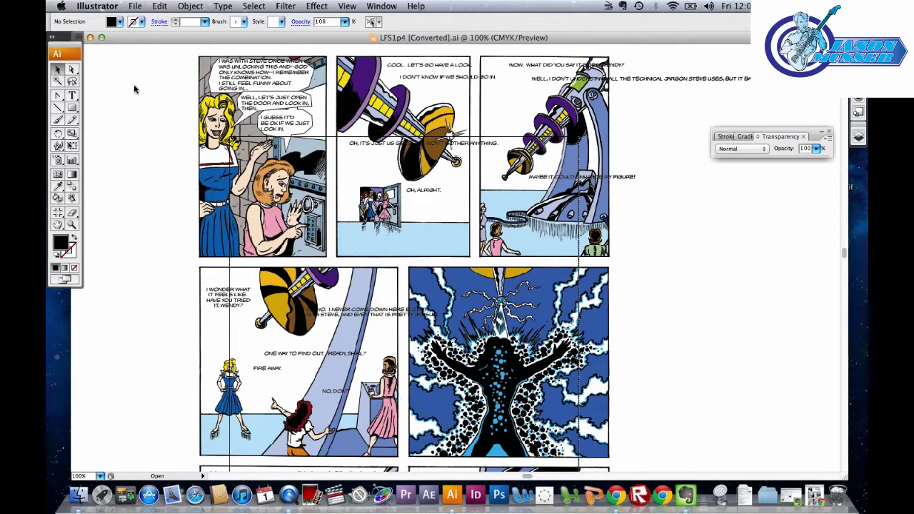
pyautogui.press('ctrl+super+Escape')
pyautogui.click(268, 43)
# Choose the Pen Tool from the Tools panel's pen group
pyautogui.click(57, 95)
pyautogui.click(58, 96)
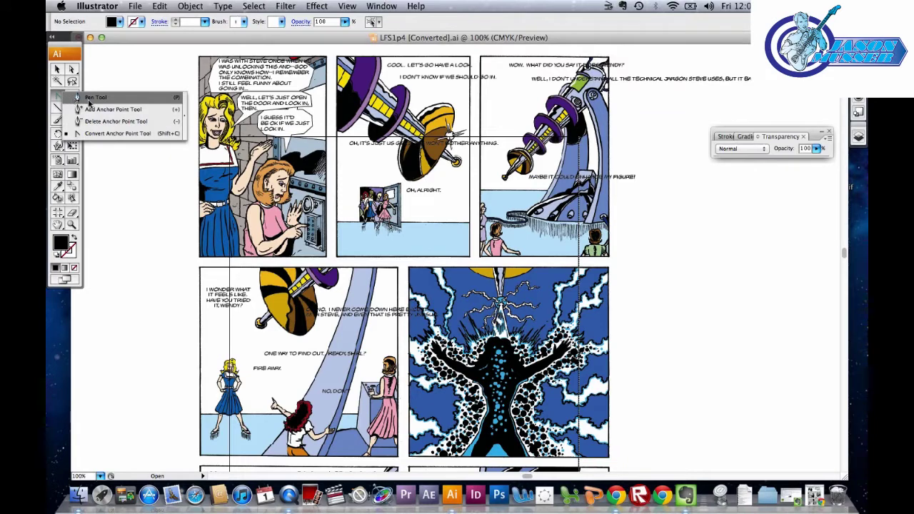
pyautogui.click(125, 104)
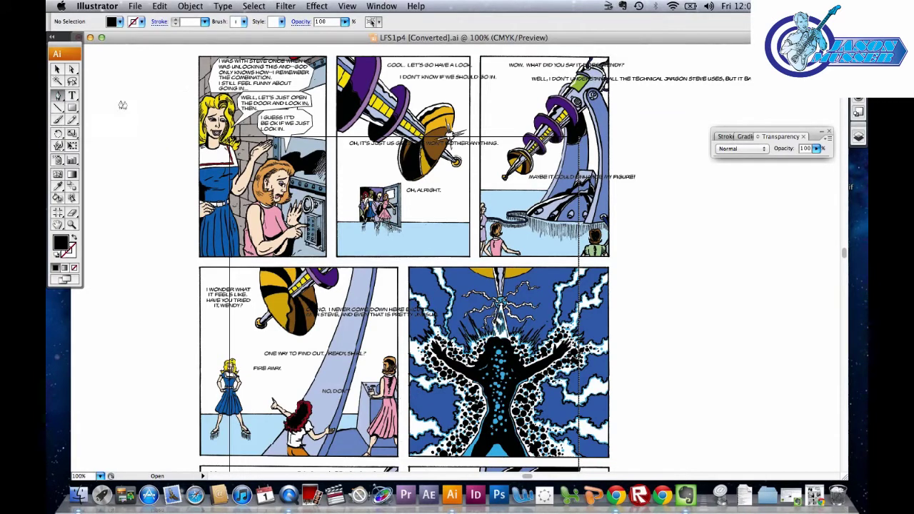
# Start a Pen outline, then undo the stray long line segment
pyautogui.moveTo(62, 101); pyautogui.dragTo(100, 105)
pyautogui.click(99, 104)
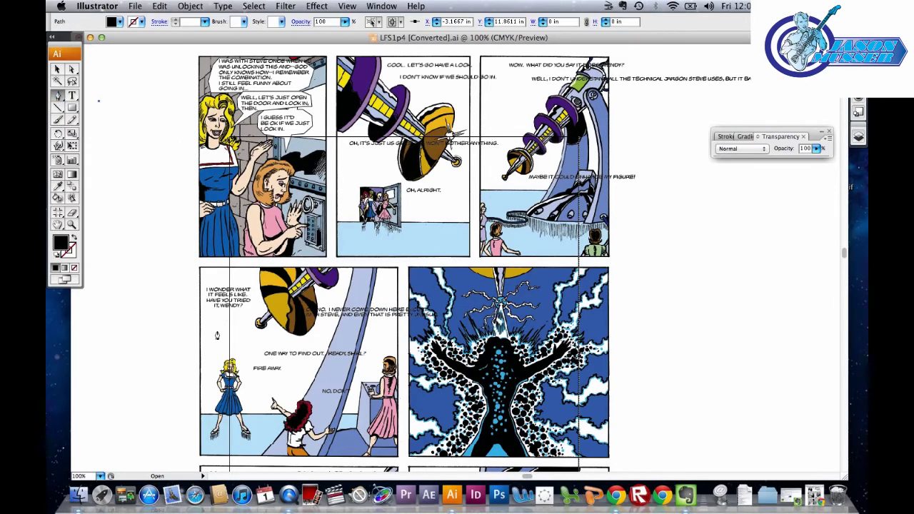
pyautogui.scroll(1, 216, 337)
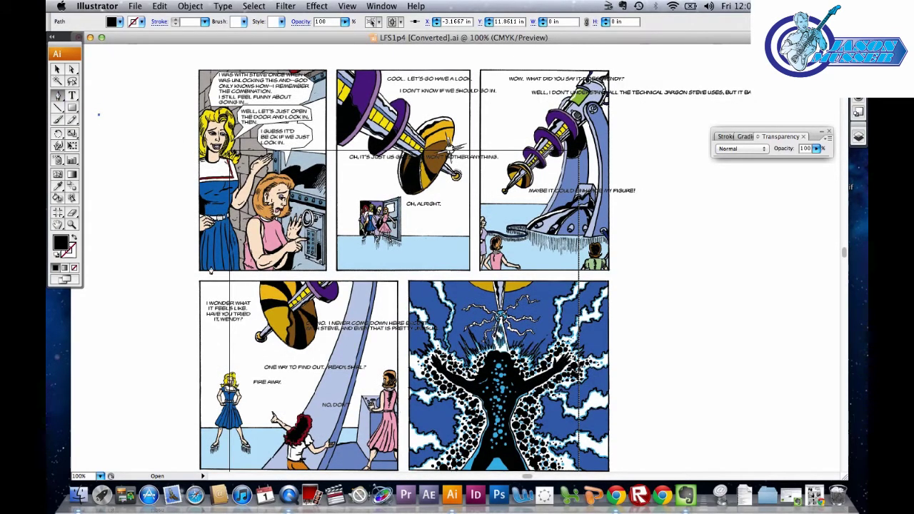
pyautogui.click(231, 332)
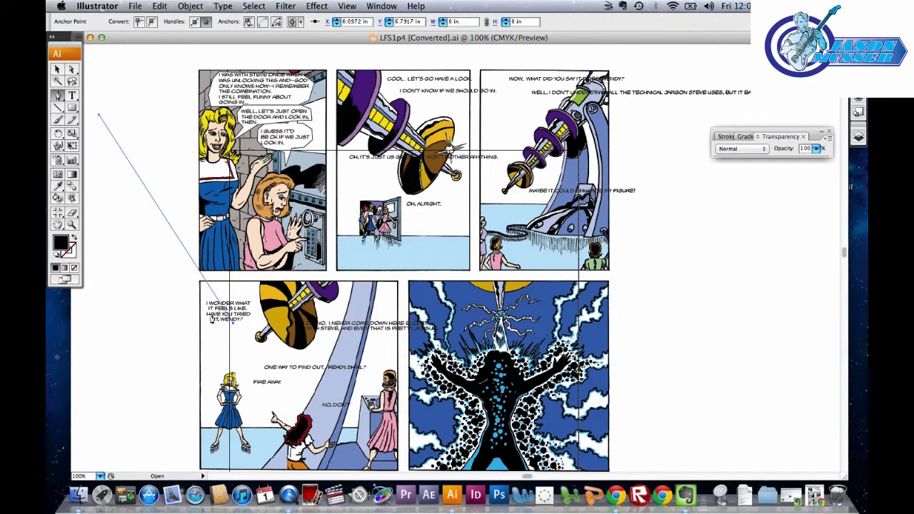
pyautogui.press('super+z')
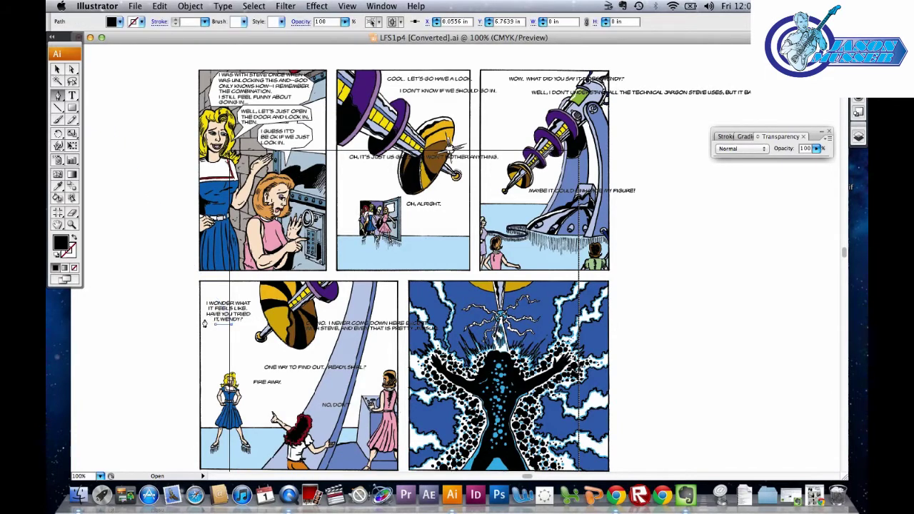
# Place the balloon body's points around the 'I wonder what it feels like' dialogue
pyautogui.click(202, 314)
pyautogui.click(231, 324)
pyautogui.click(207, 299)
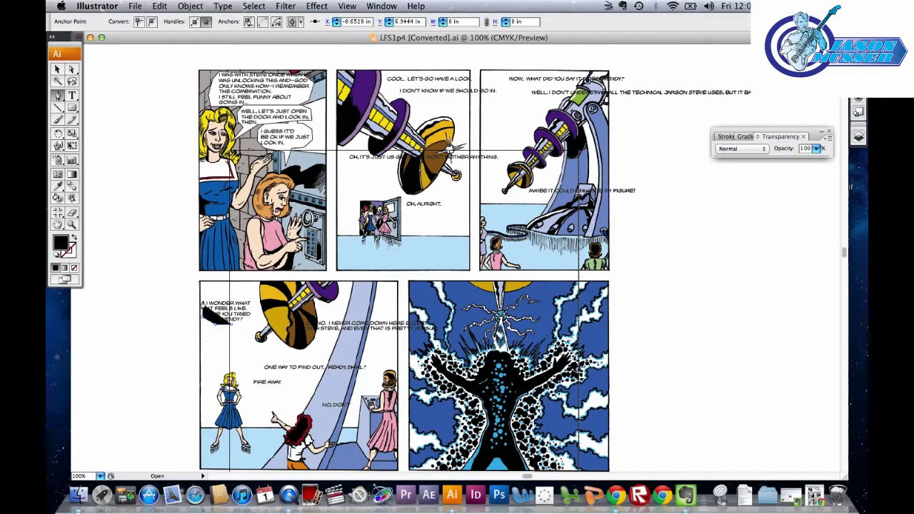
pyautogui.click(251, 295)
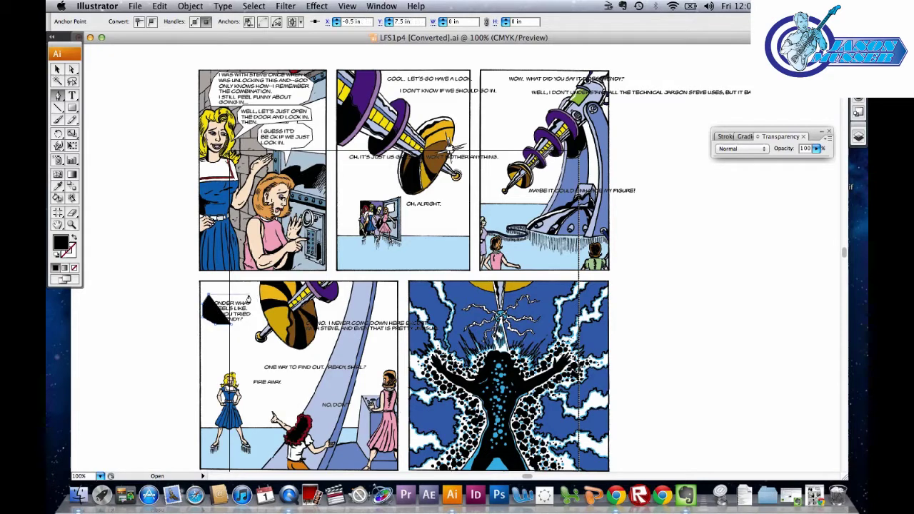
pyautogui.click(255, 306)
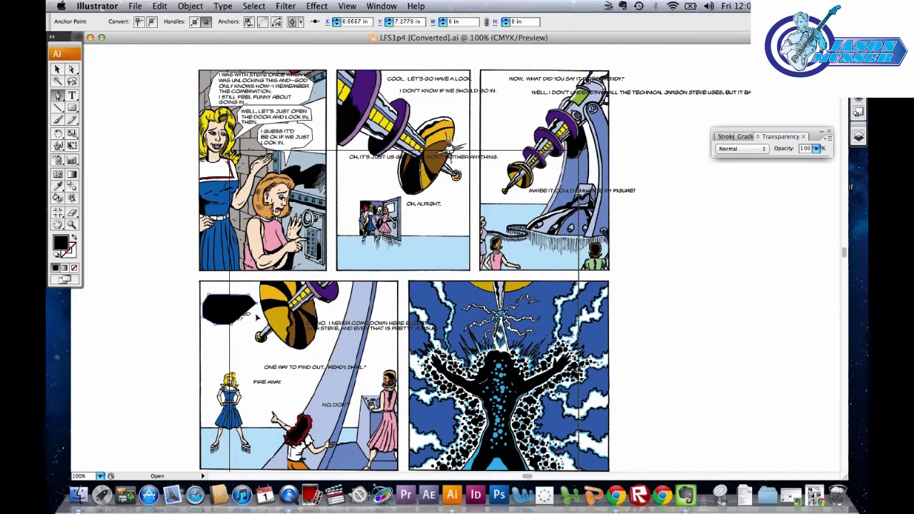
pyautogui.click(257, 319)
# Add a long pointed tail toward the blonde figure and close the balloon path
pyautogui.click(246, 327)
pyautogui.click(241, 327)
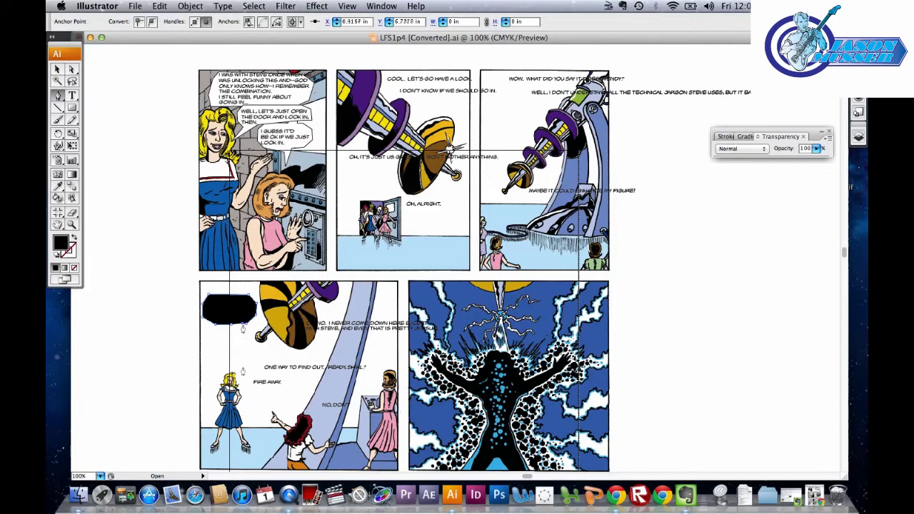
pyautogui.click(240, 373)
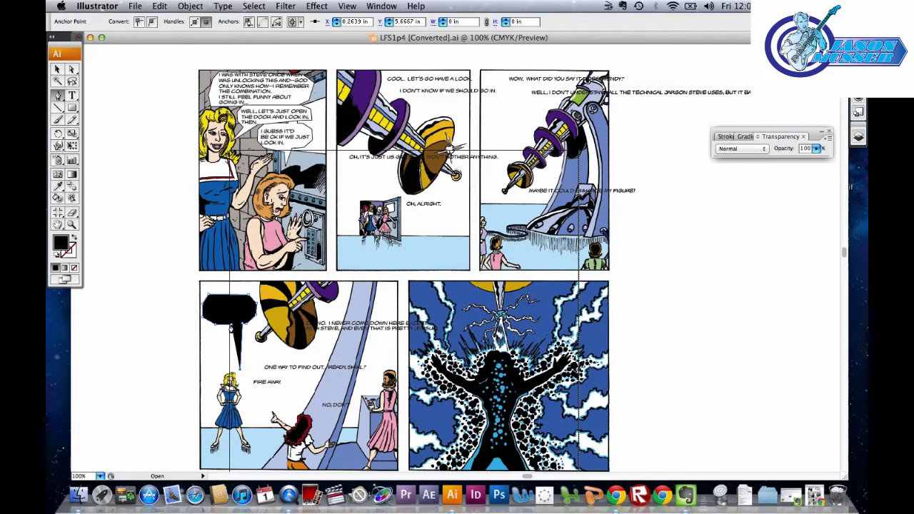
pyautogui.click(232, 329)
pyautogui.press('super+shift+b')
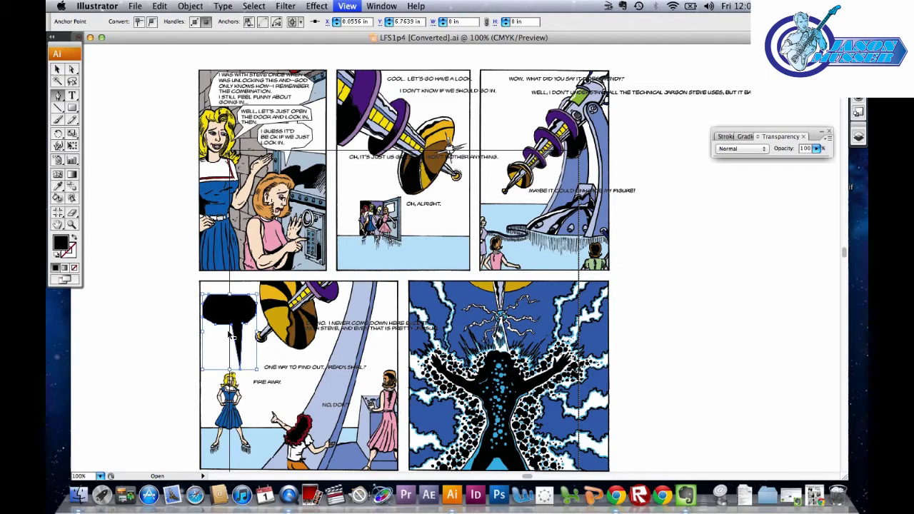
pyautogui.press('super+equal')
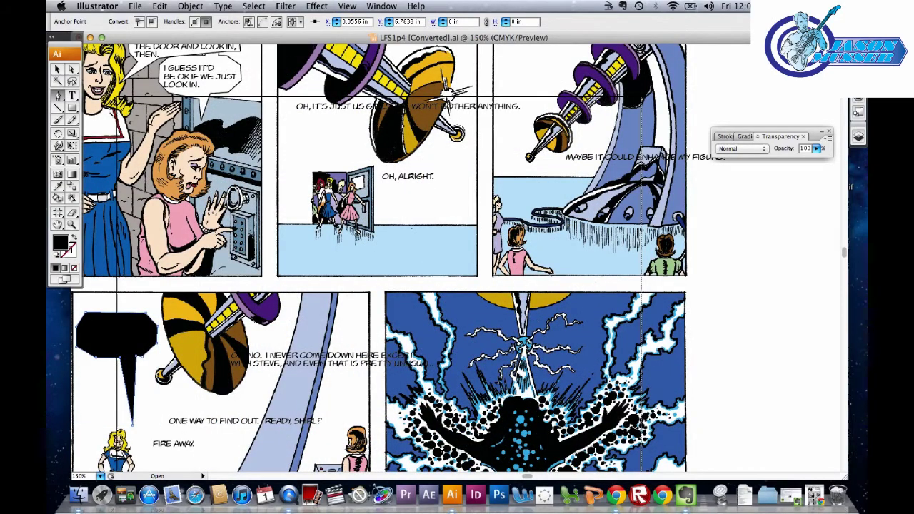
# Zoom to 200% on the black balloon and select it whole with the Selection tool
pyautogui.press('super+equal')
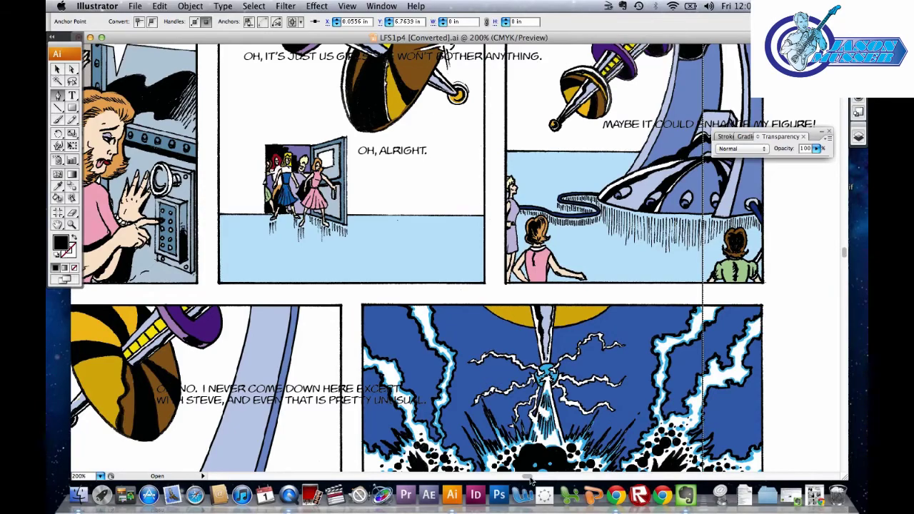
pyautogui.hscroll(-15, 571, 471)
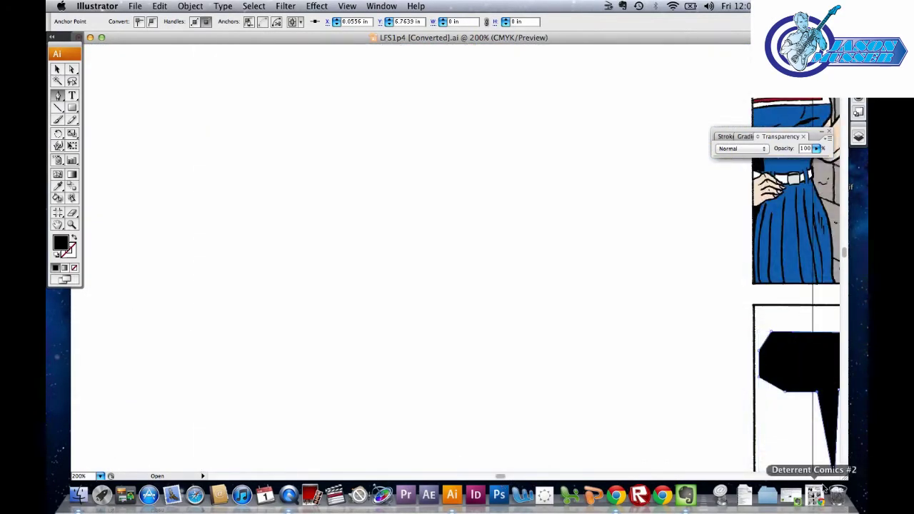
pyautogui.hscroll(5, 774, 411)
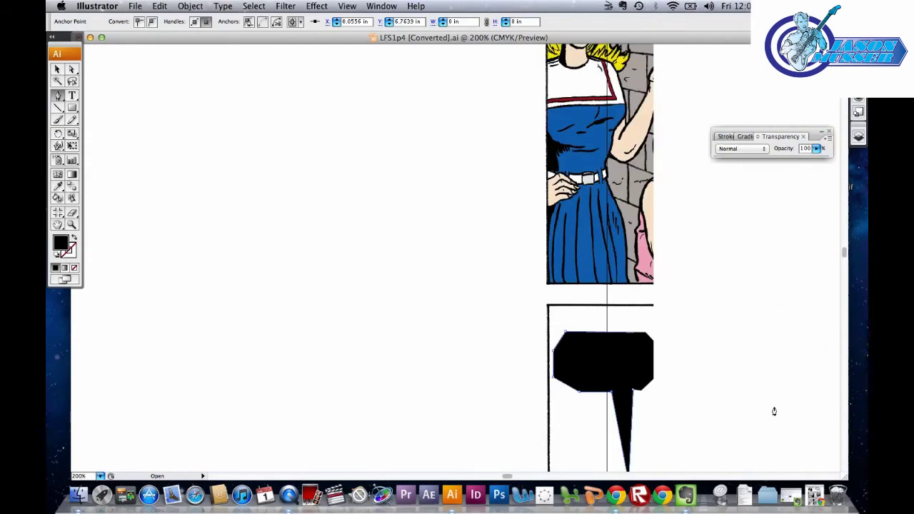
pyautogui.hscroll(5, 773, 411)
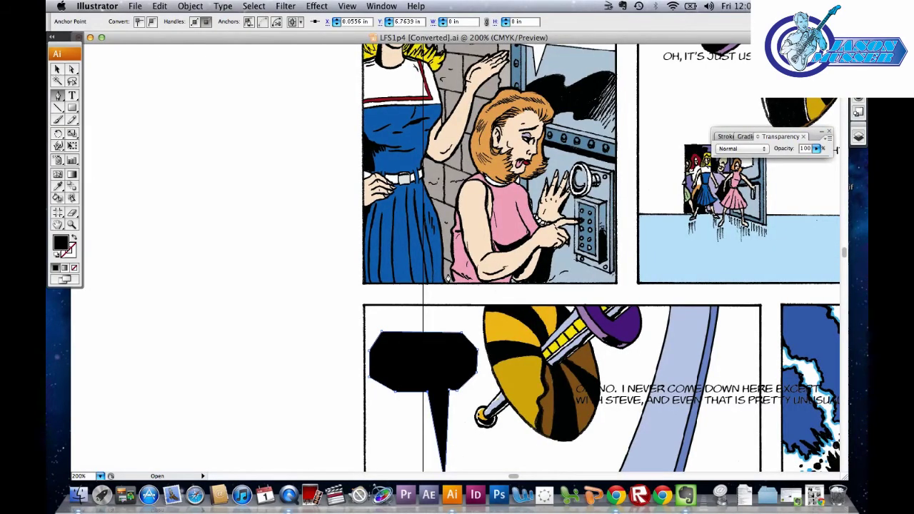
pyautogui.scroll(-4, 448, 279)
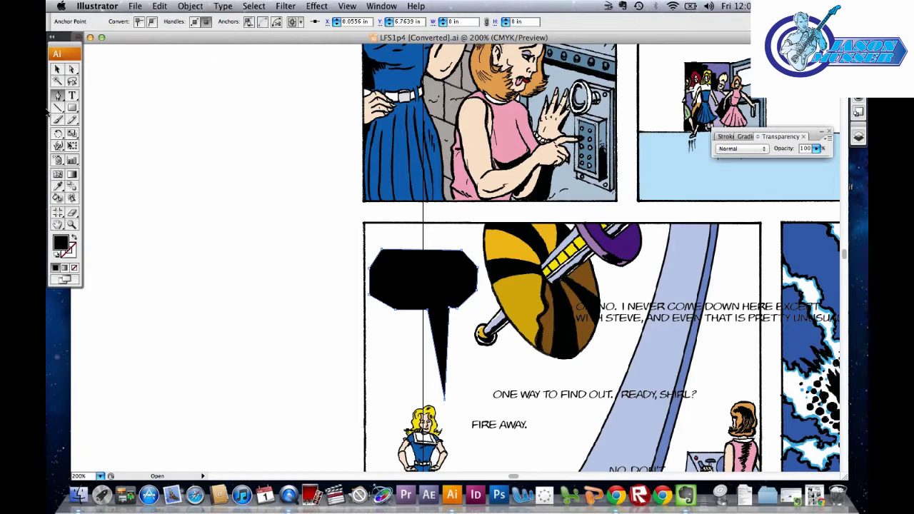
pyautogui.click(58, 69)
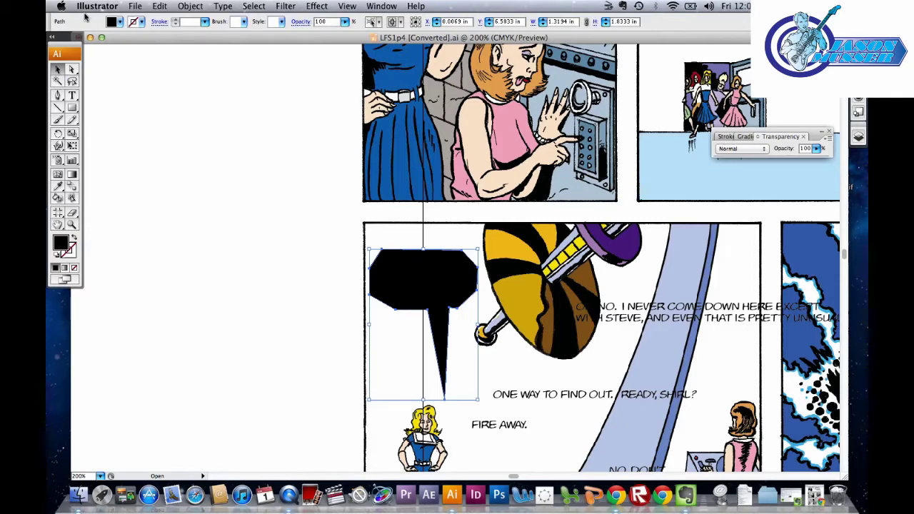
# Give the balloon a white fill and a black 1 pt stroke
pyautogui.click(120, 22)
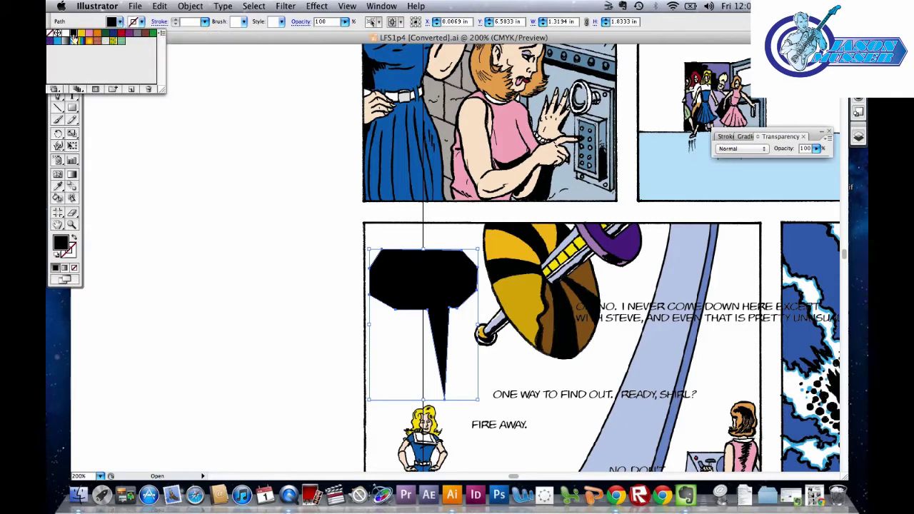
pyautogui.click(65, 34)
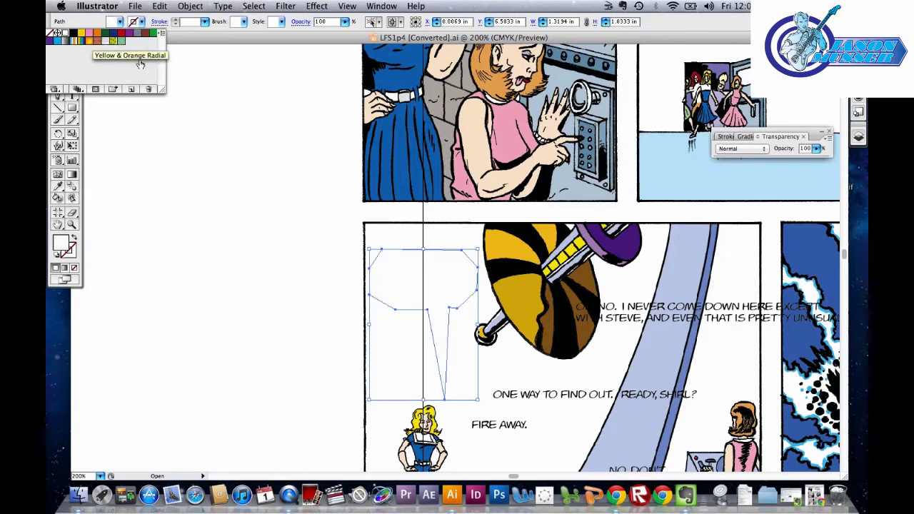
pyautogui.click(145, 23)
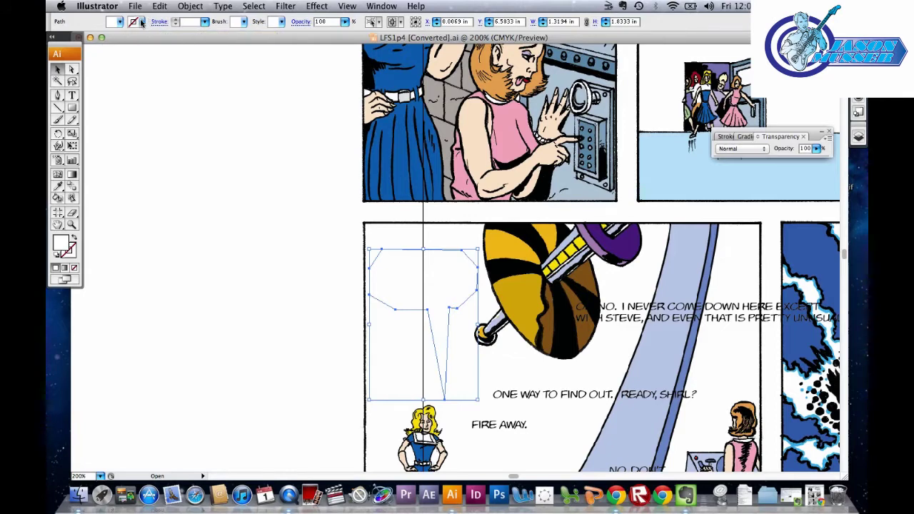
pyautogui.click(141, 22)
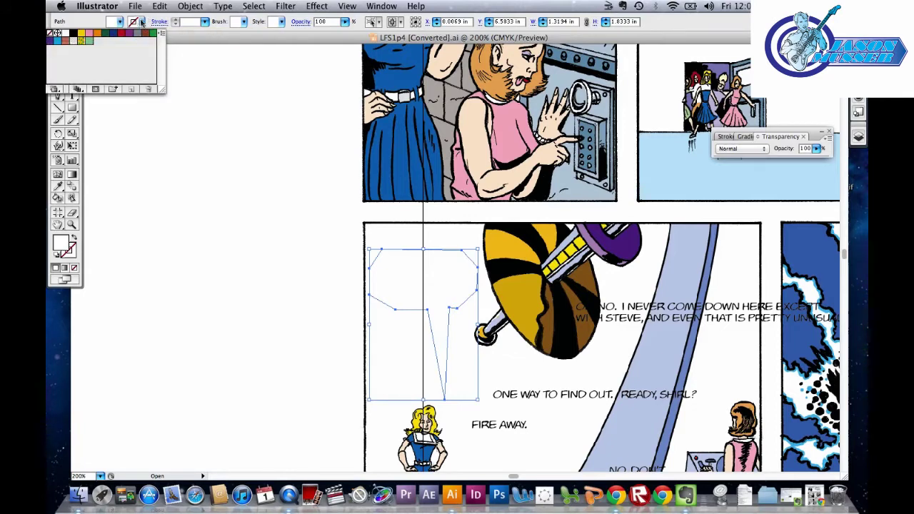
pyautogui.click(72, 33)
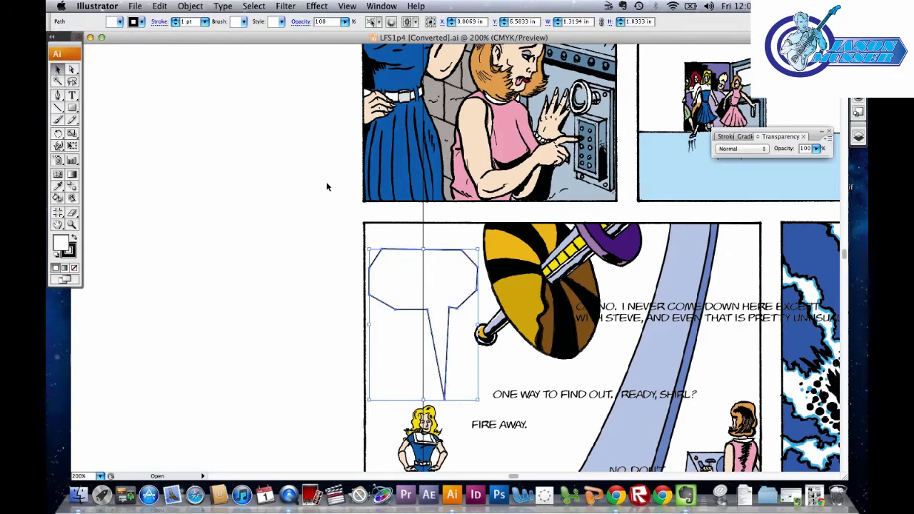
pyautogui.click(319, 230)
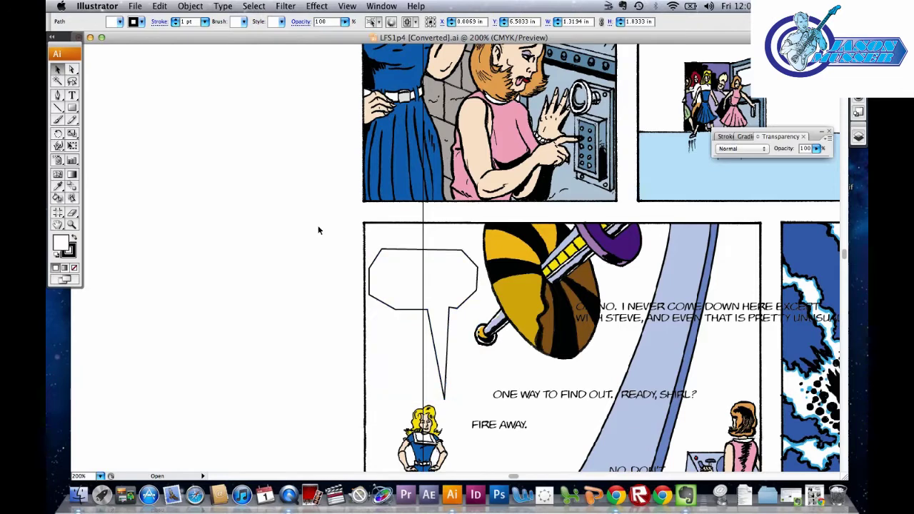
pyautogui.click(440, 281)
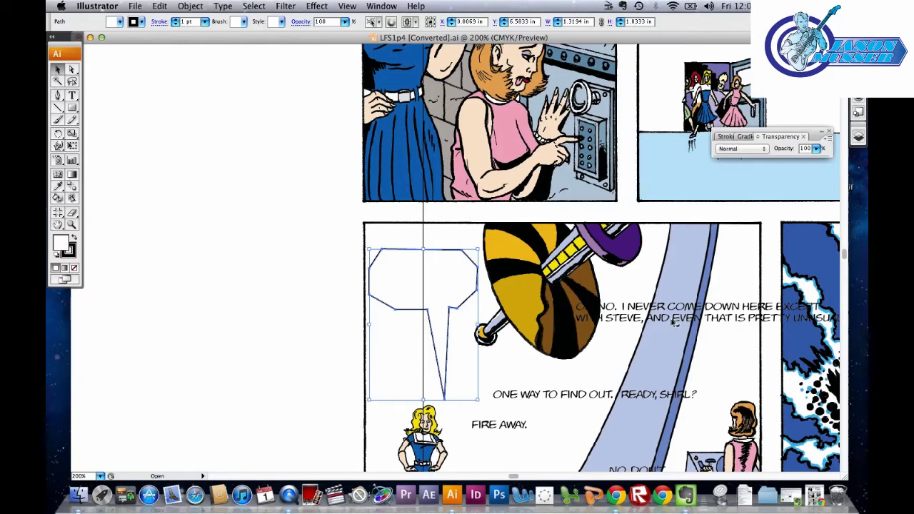
# Check the OH NO and ONE WAY TO FIND OUT dialogue text, then reselect the balloon
pyautogui.click(641, 321)
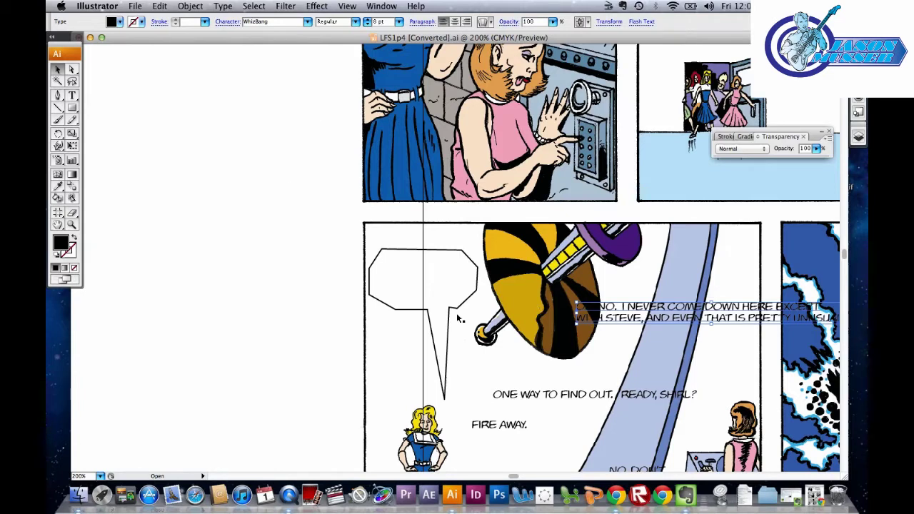
pyautogui.click(521, 395)
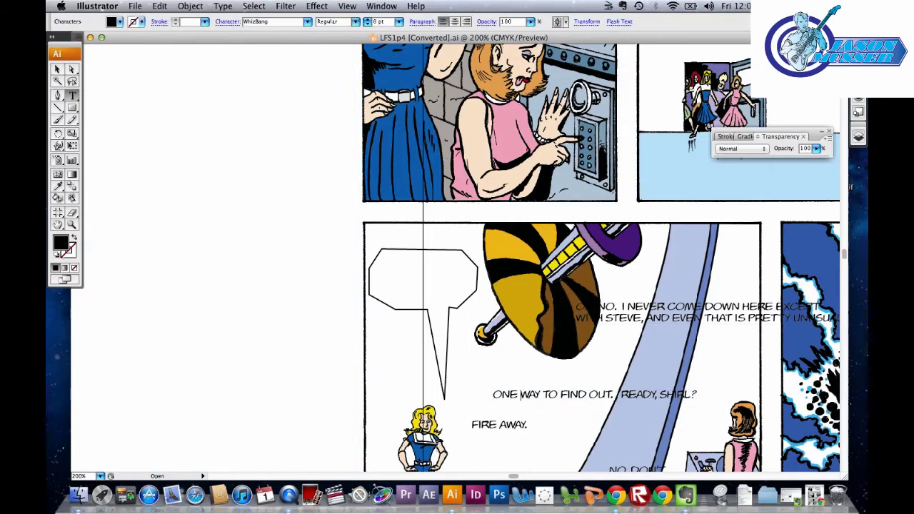
pyautogui.doubleClick(529, 394)
pyautogui.click(63, 68)
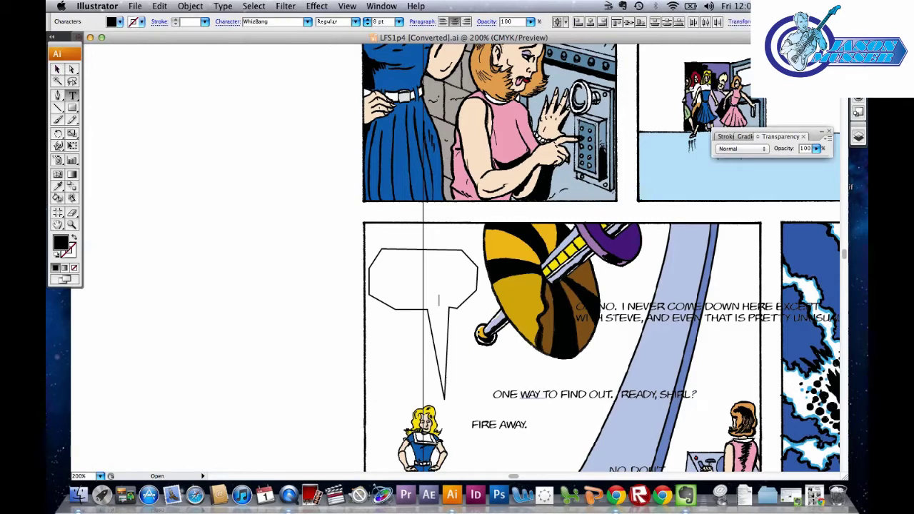
pyautogui.press('Escape')
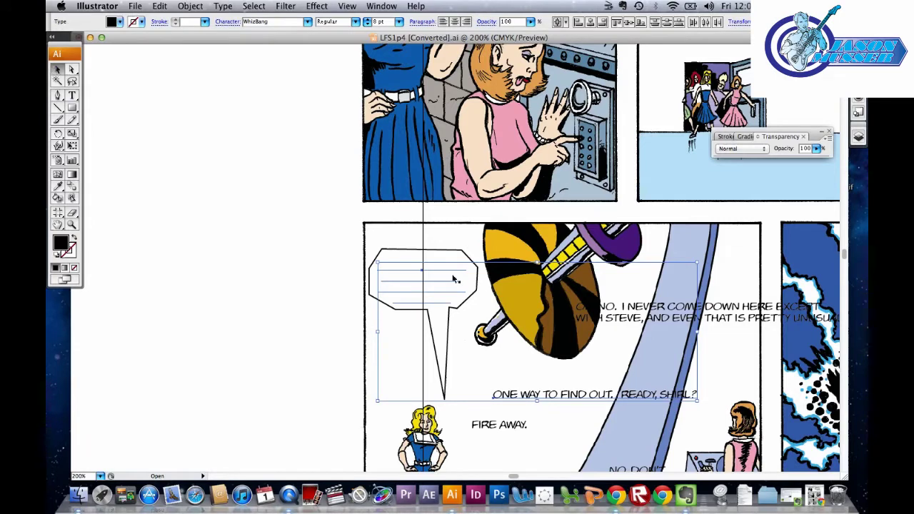
pyautogui.click(414, 256)
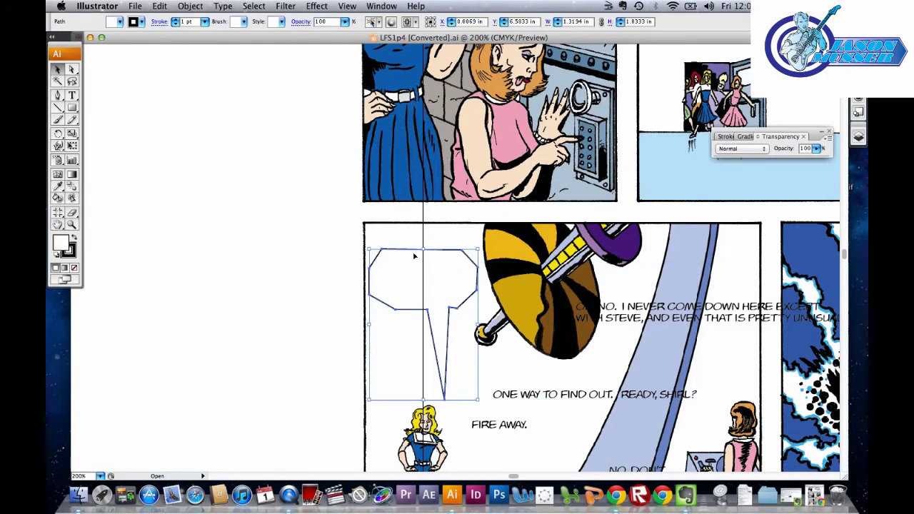
# Arrange the balloon with Send to Back, then Bring Forward so the dialogue shows on top
pyautogui.rightClick(414, 255)
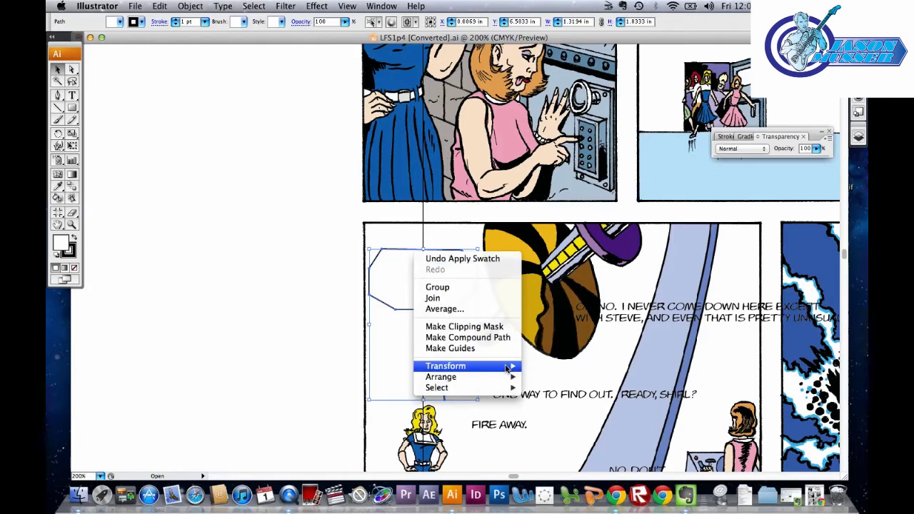
pyautogui.moveTo(511, 379)
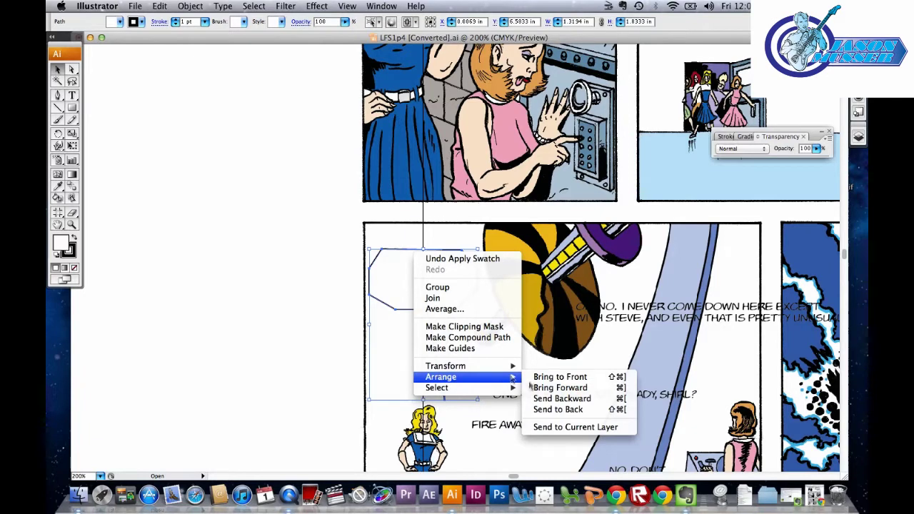
pyautogui.click(568, 410)
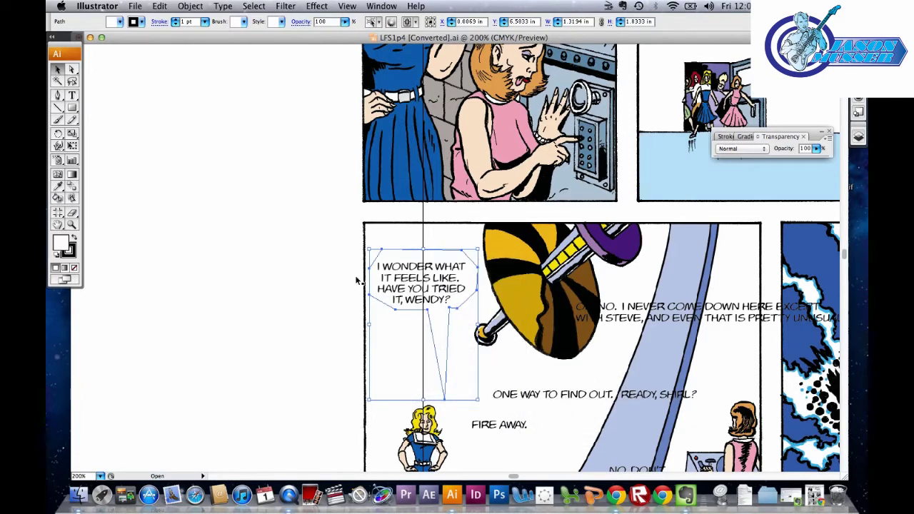
pyautogui.rightClick(374, 265)
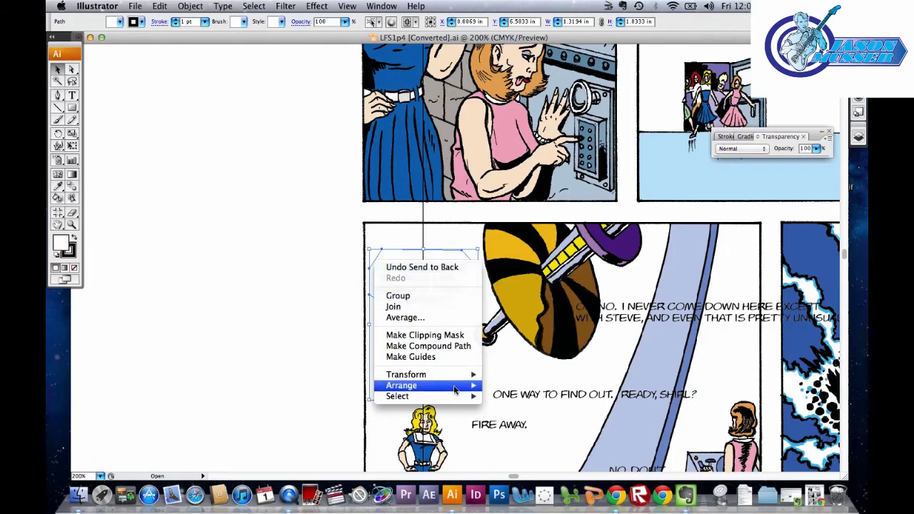
pyautogui.moveTo(454, 389)
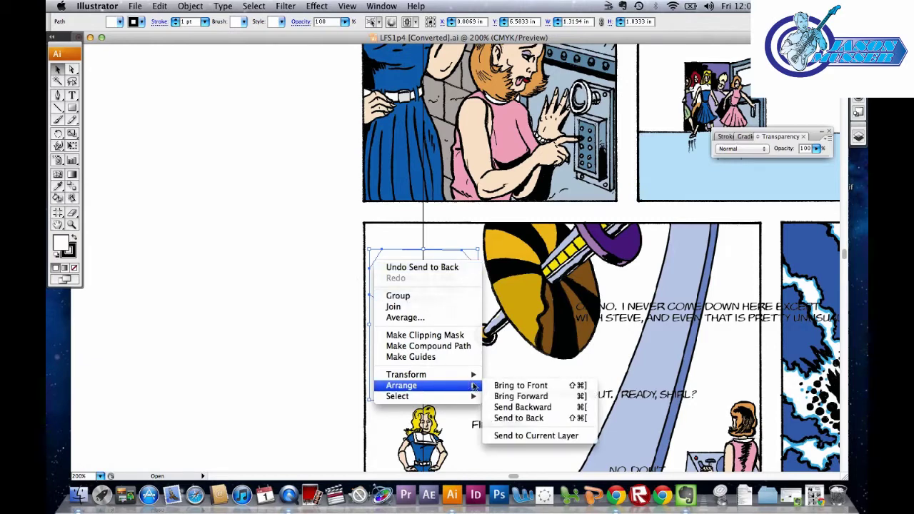
pyautogui.click(532, 398)
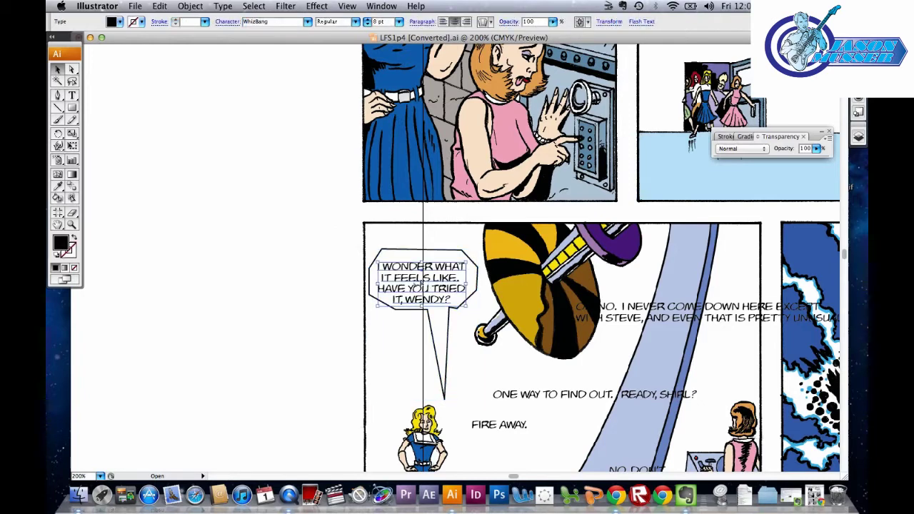
# Nudge the I WONDER WHAT IT FEELS LIKE text down inside the balloon, then reselect the balloon
pyautogui.click(271, 213)
pyautogui.click(427, 266)
pyautogui.press('super+h')
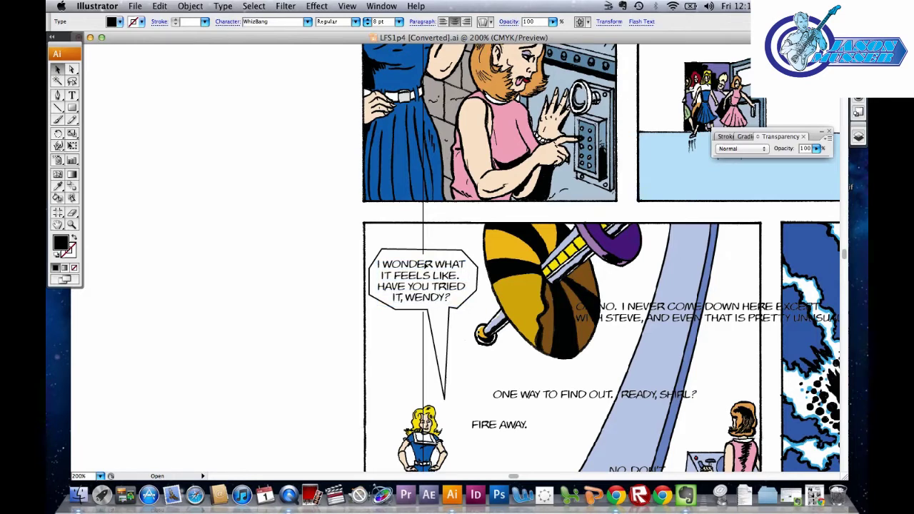
pyautogui.press('super+h')
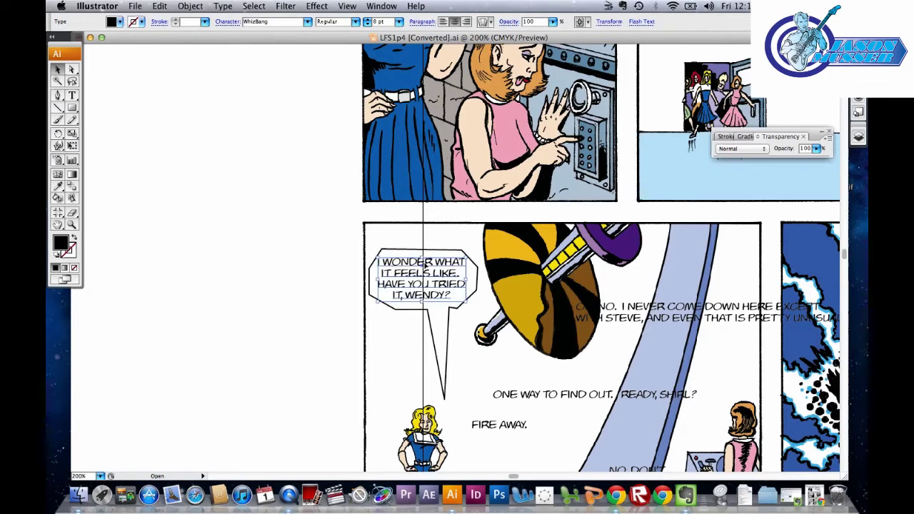
pyautogui.press('Down')
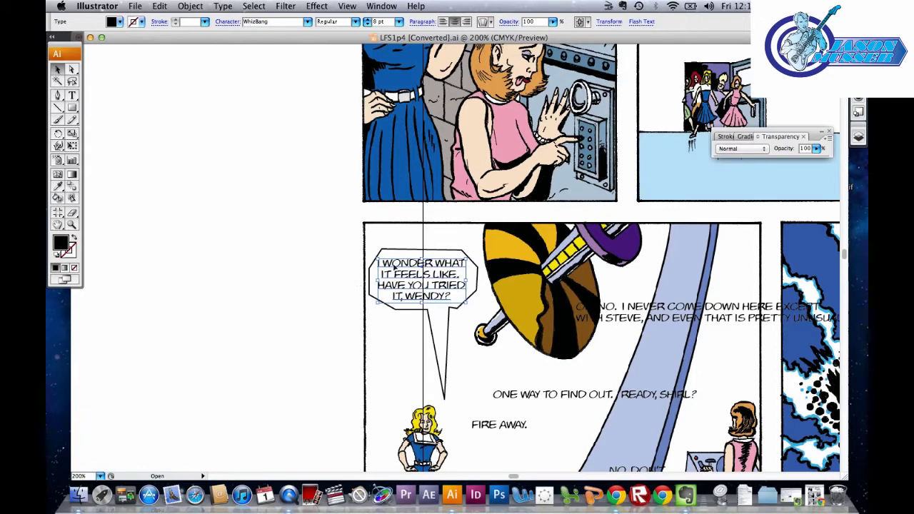
pyautogui.click(376, 269)
pyautogui.click(376, 269)
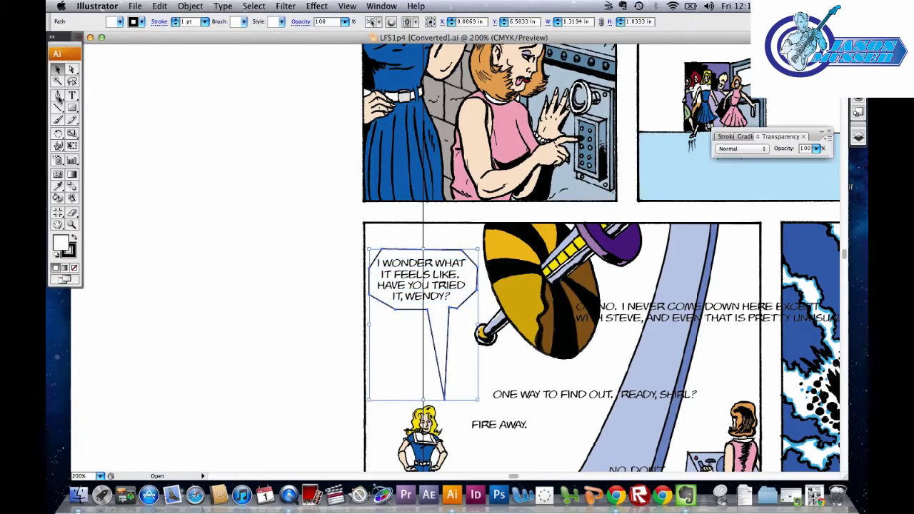
# Drag curve handles from the balloon's top-left anchor with the Convert Anchor Point tool
pyautogui.moveTo(59, 99); pyautogui.dragTo(125, 139)
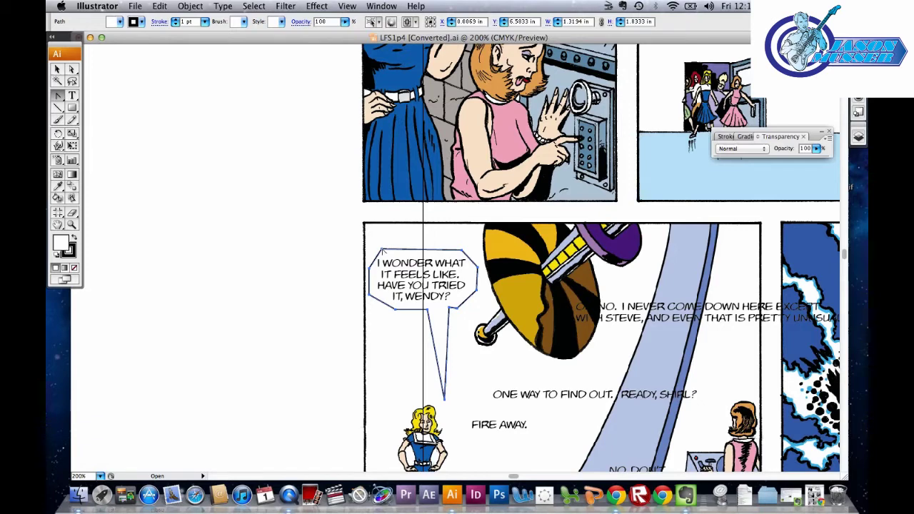
pyautogui.click(383, 250)
pyautogui.moveTo(382, 250); pyautogui.dragTo(395, 243)
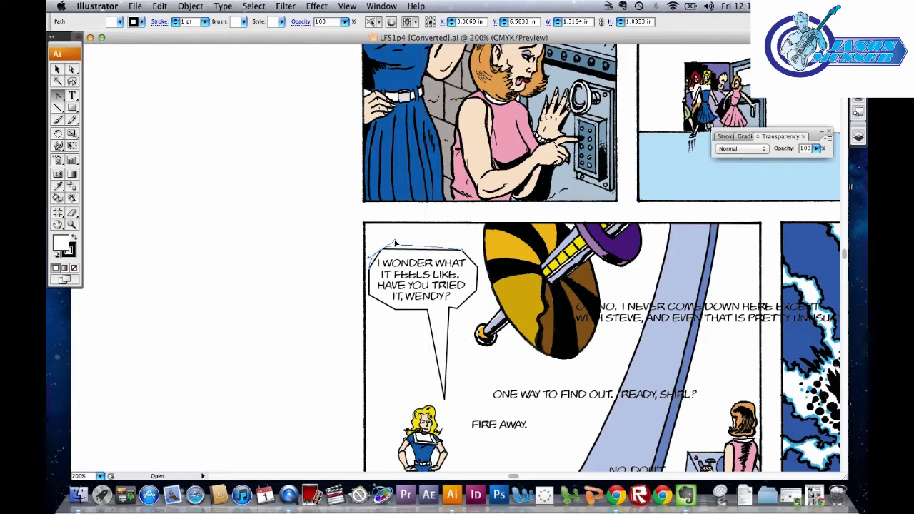
pyautogui.moveTo(395, 243)
pyautogui.mouseDown()
pyautogui.moveTo(446, 228)
pyautogui.moveTo(409, 241)
pyautogui.moveTo(372, 231)
pyautogui.moveTo(368, 258)
pyautogui.moveTo(398, 242)
pyautogui.mouseUp()
pyautogui.moveTo(398, 242); pyautogui.dragTo(398, 242)
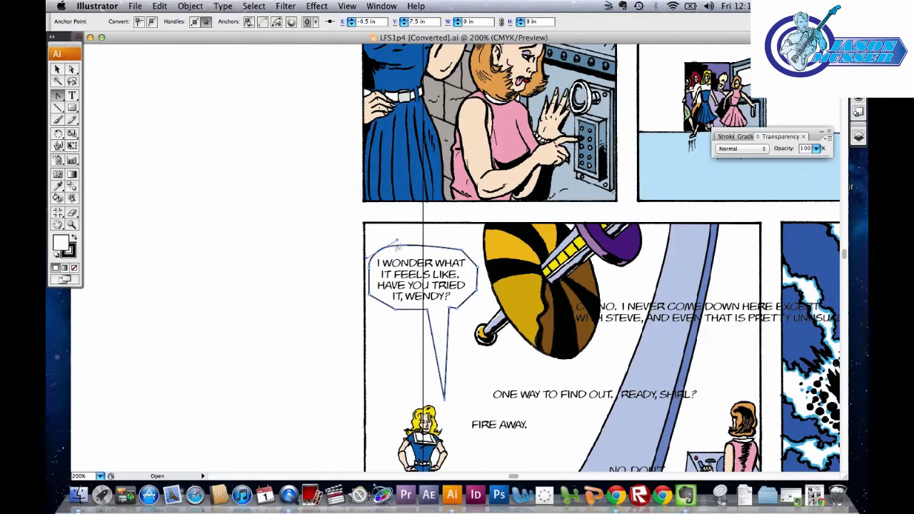
pyautogui.click(382, 251)
pyautogui.moveTo(398, 242); pyautogui.dragTo(437, 239)
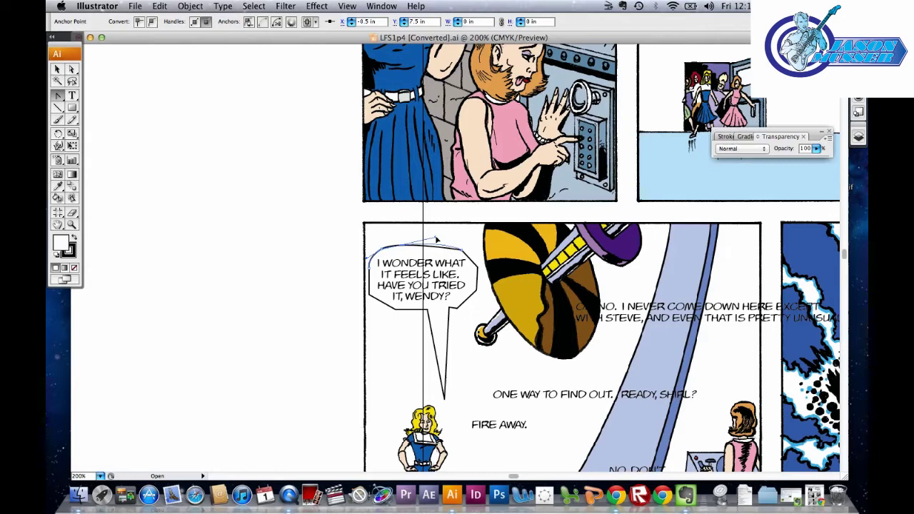
# Round the balloon's top-right curve slightly, then reselect it and zoom to 300%
pyautogui.click(461, 255)
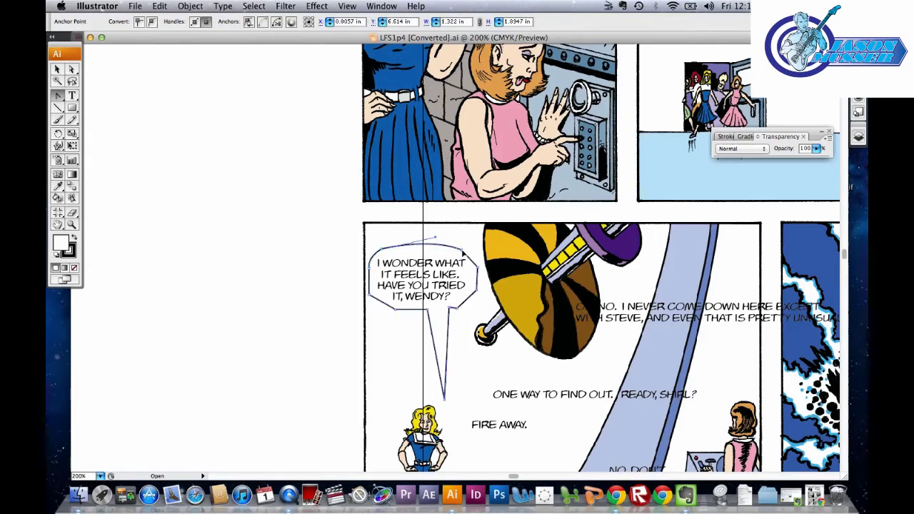
pyautogui.moveTo(460, 254)
pyautogui.mouseDown()
pyautogui.moveTo(475, 250)
pyautogui.moveTo(475, 260)
pyautogui.mouseUp()
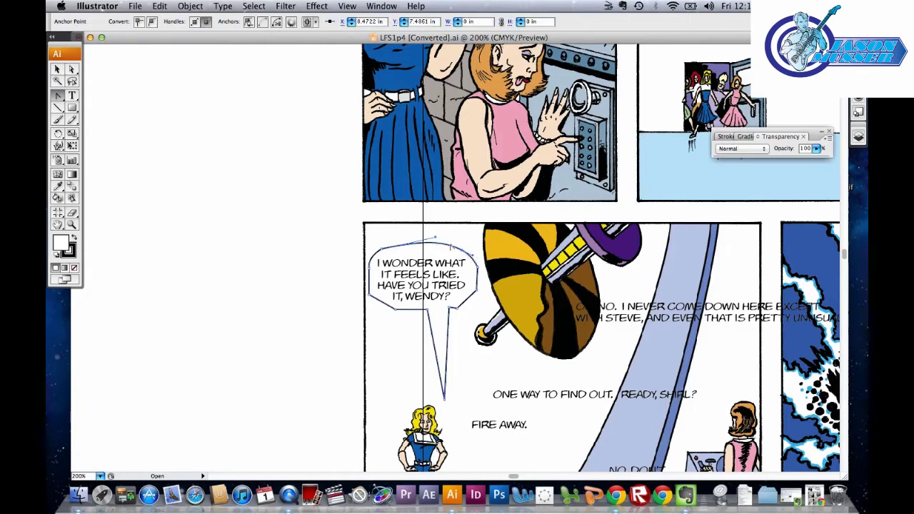
pyautogui.click(449, 248)
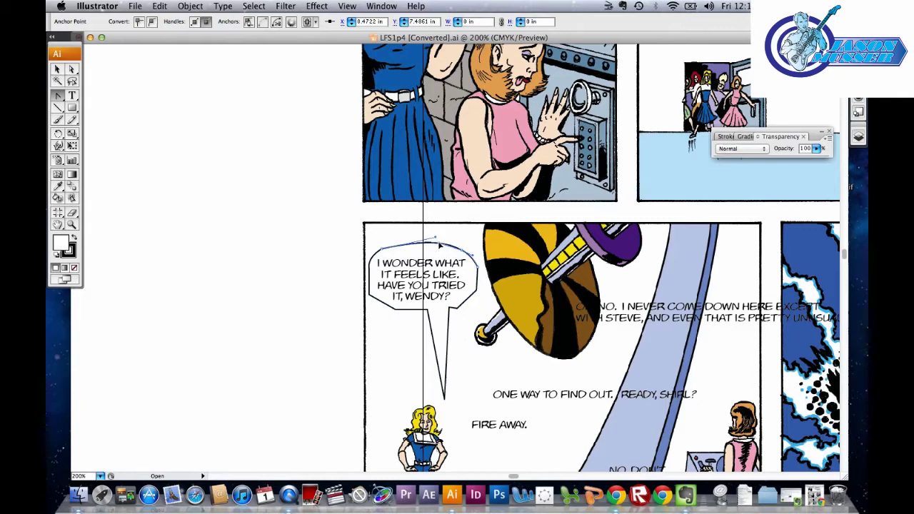
pyautogui.click(439, 245)
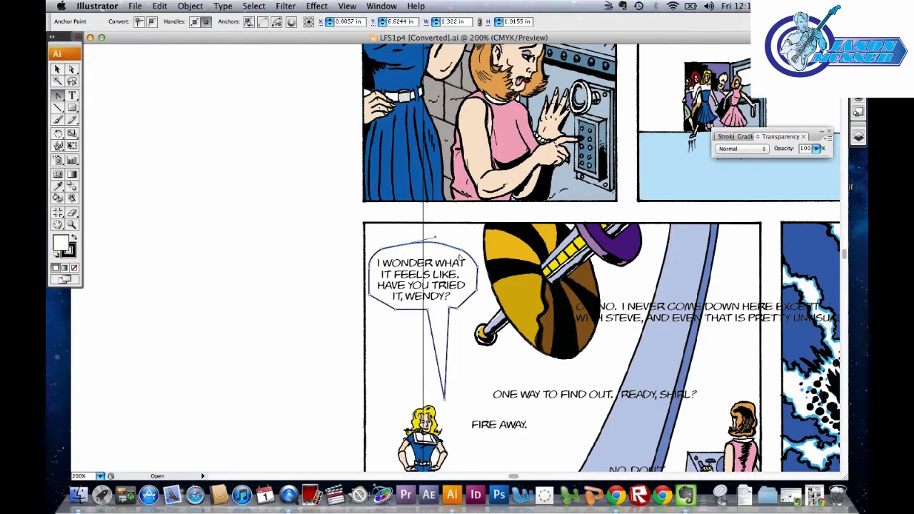
pyautogui.press('super')
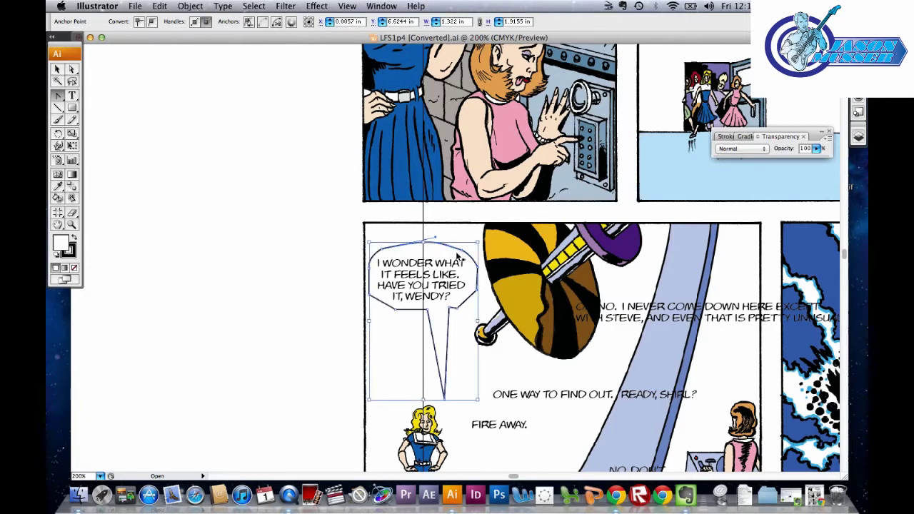
pyautogui.press('super+equal')
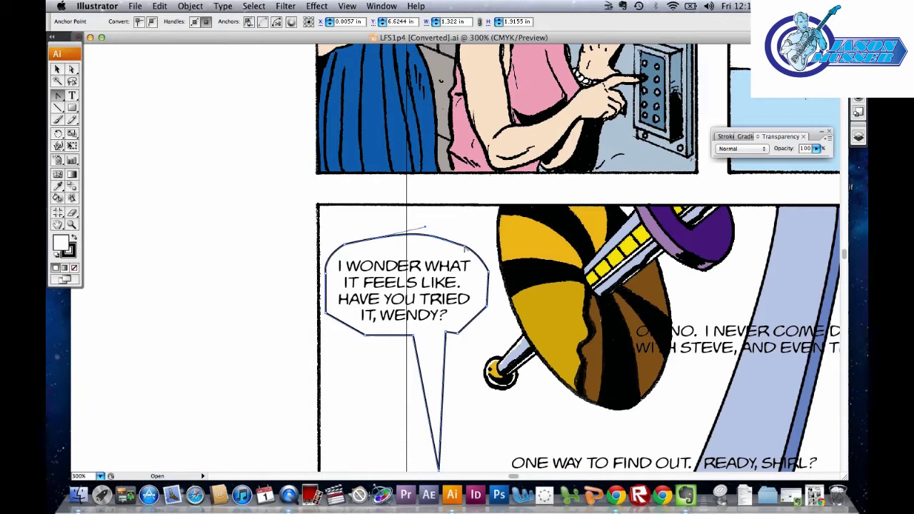
# Curve the I WONDER WHAT balloon's top-right anchor into a smooth bend and reselect its path
pyautogui.moveTo(465, 246)
pyautogui.mouseDown()
pyautogui.moveTo(477, 250)
pyautogui.moveTo(441, 244)
pyautogui.moveTo(465, 245)
pyautogui.mouseUp()
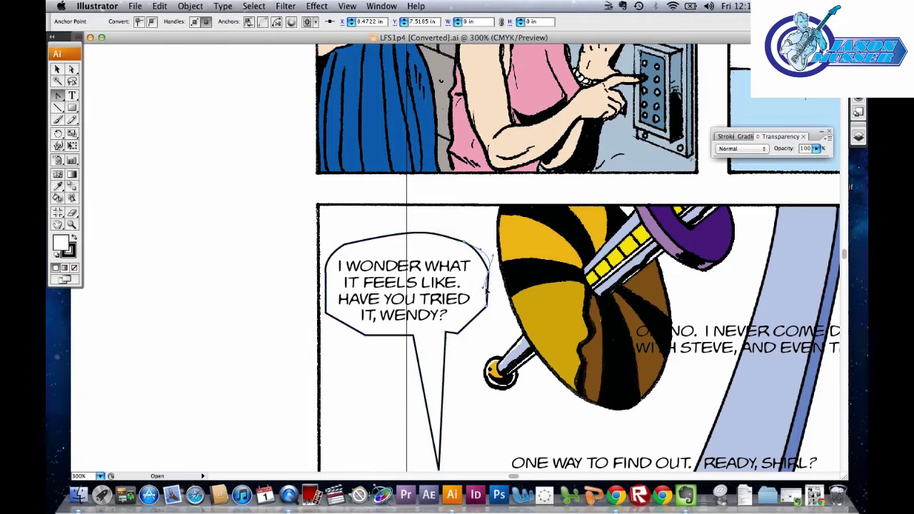
pyautogui.click(491, 287)
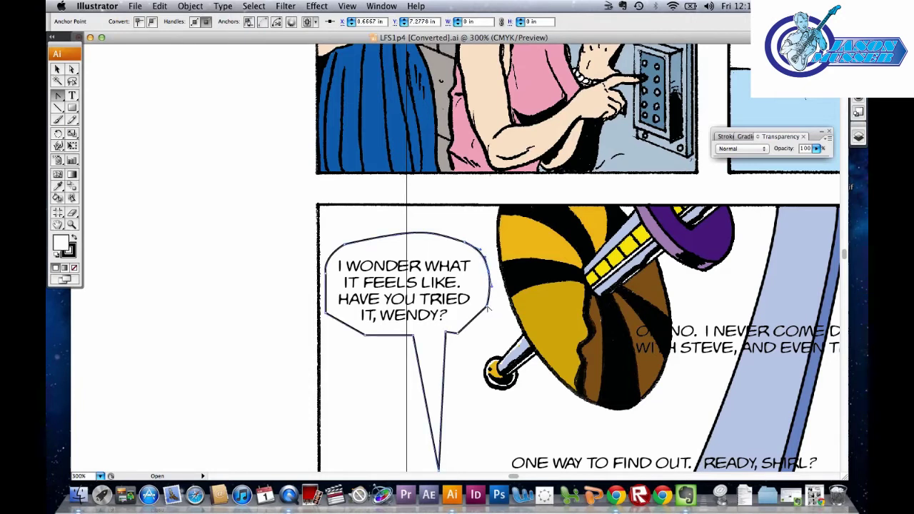
pyautogui.click(483, 321)
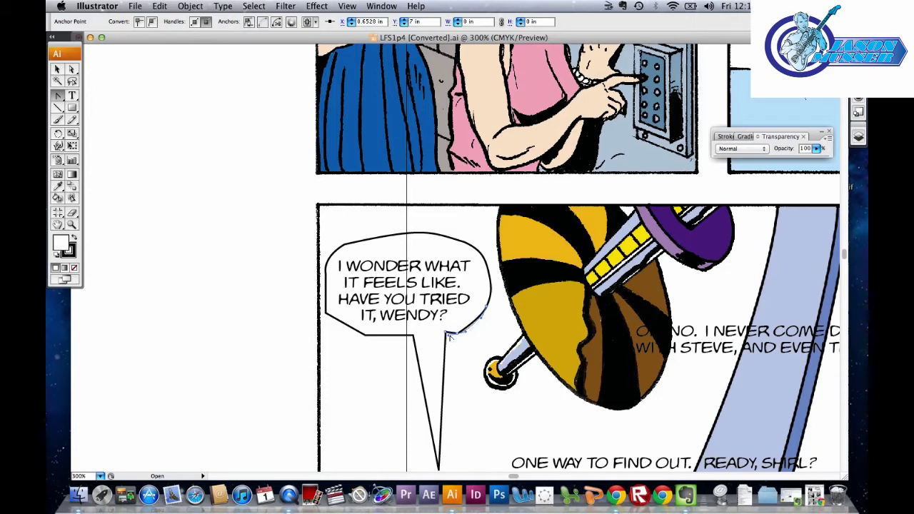
pyautogui.click(449, 335)
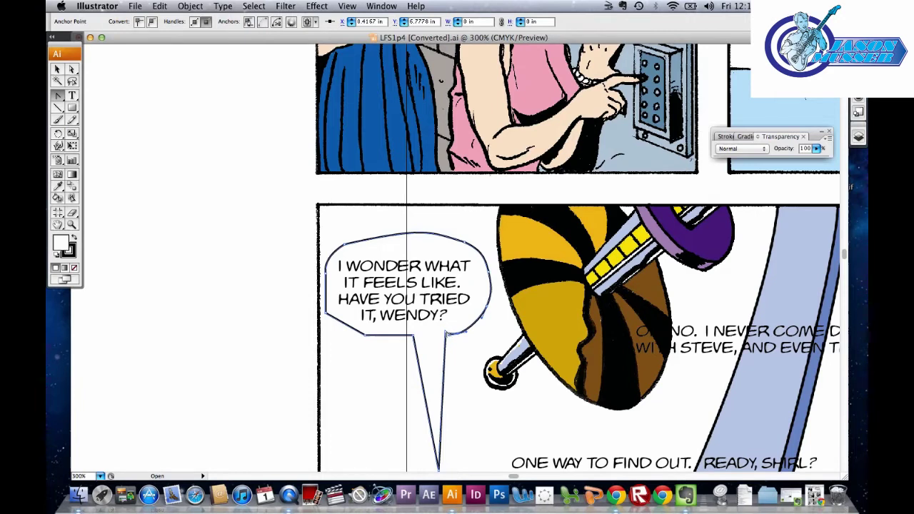
pyautogui.click(446, 333)
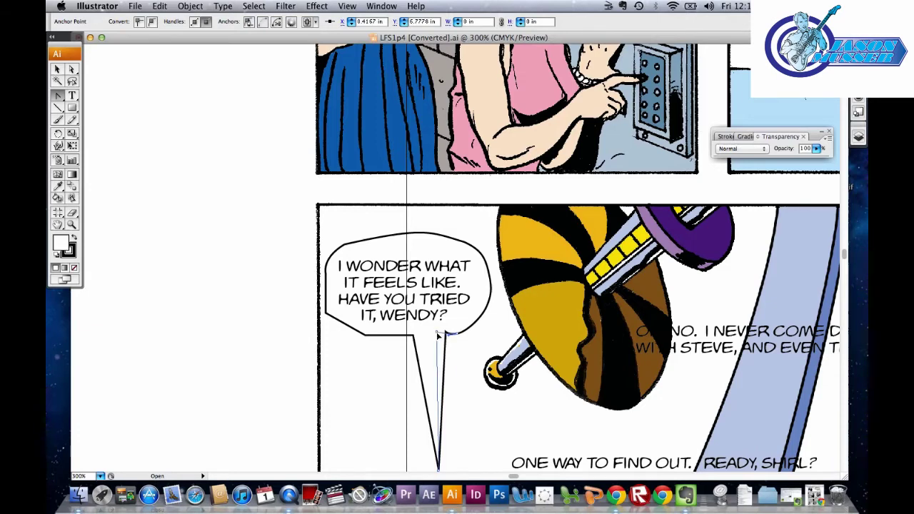
pyautogui.click(439, 336)
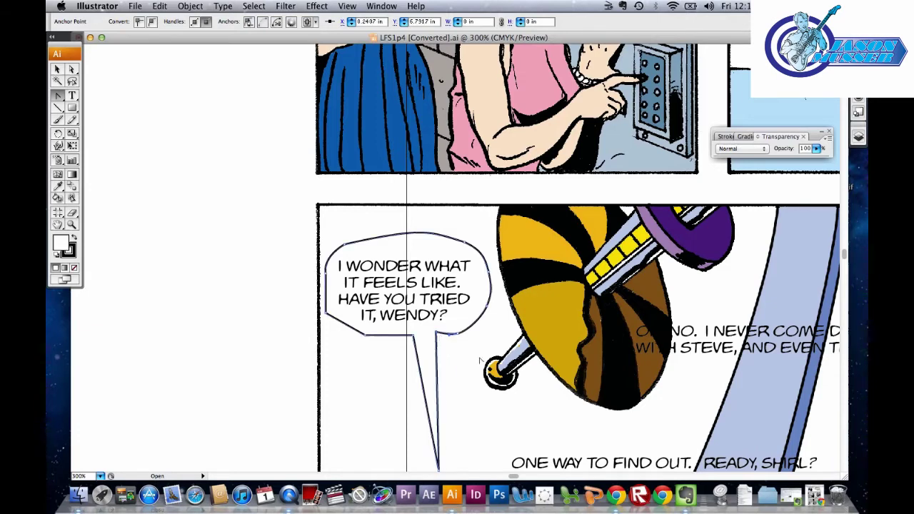
# Round out and bulge the balloon's lower-left corner and edge into a smooth curve
pyautogui.scroll(-1, 479, 360)
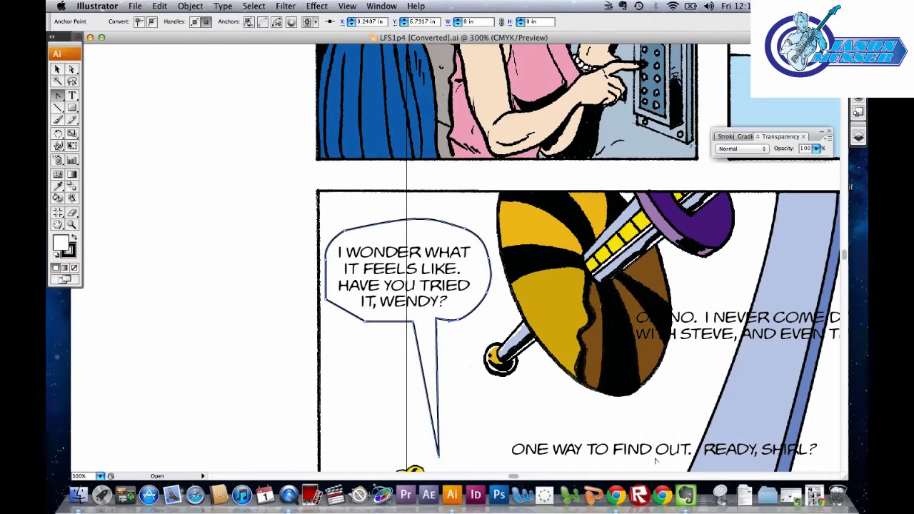
pyautogui.scroll(-4, 655, 461)
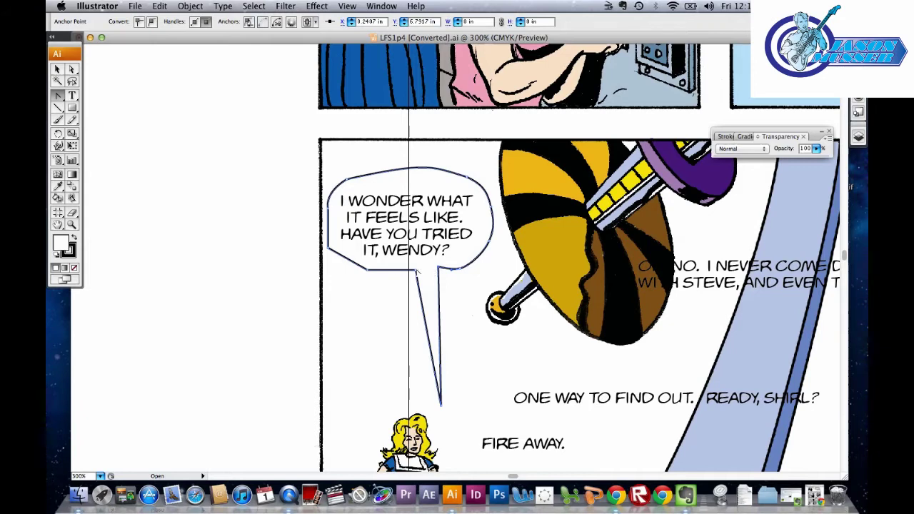
pyautogui.click(418, 270)
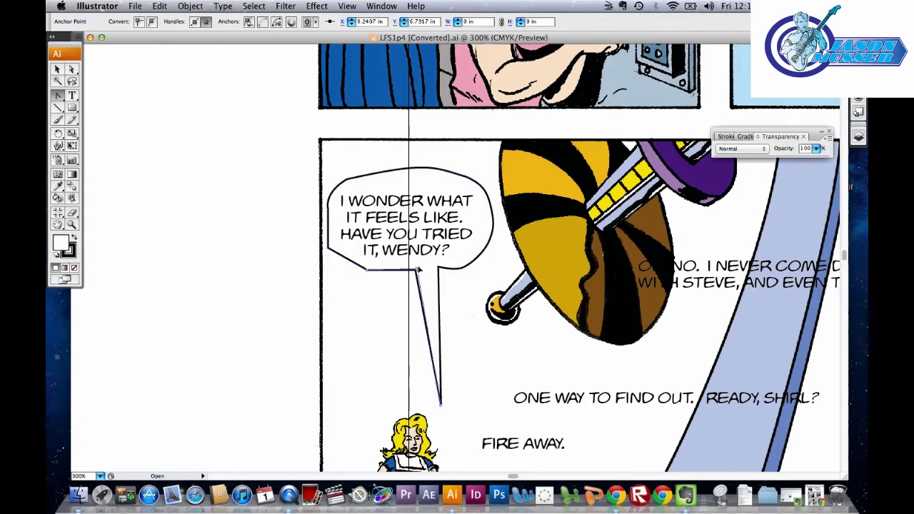
pyautogui.press('super+z')
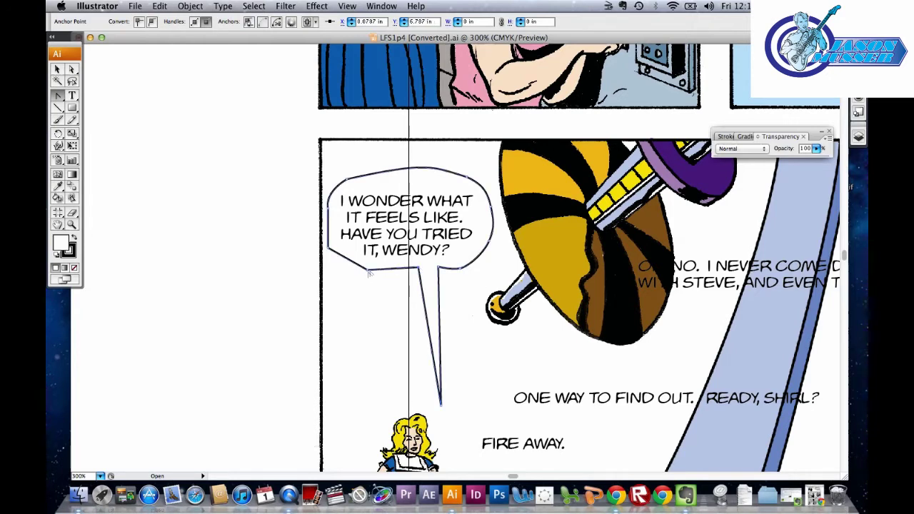
pyautogui.moveTo(369, 272); pyautogui.dragTo(341, 247)
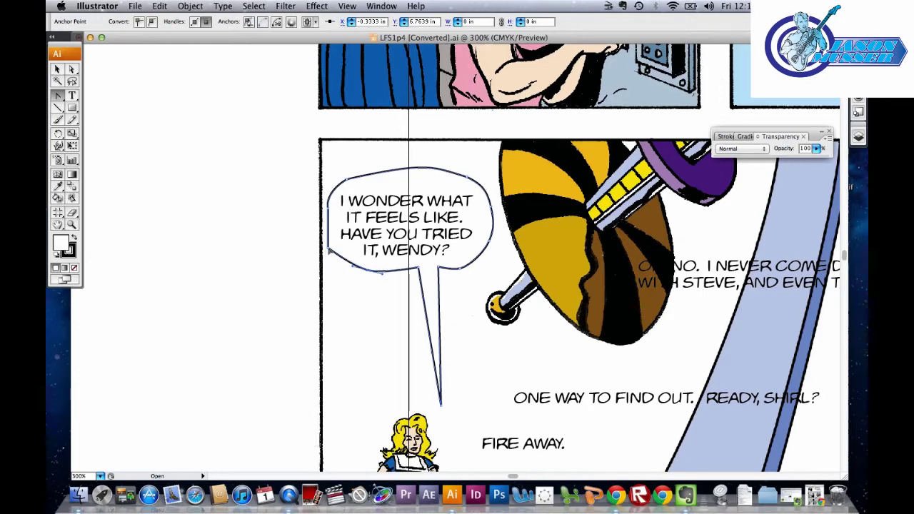
pyautogui.click(330, 259)
pyautogui.moveTo(330, 260); pyautogui.dragTo(323, 241)
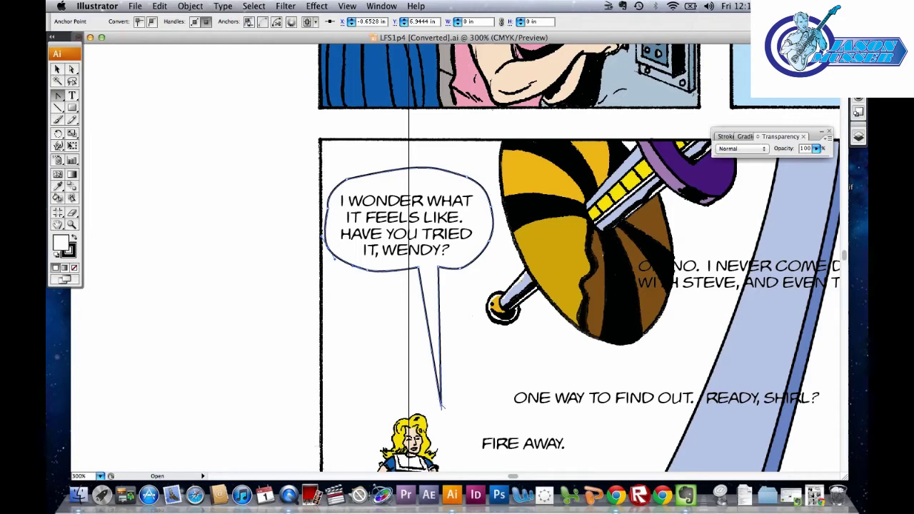
# Reshape the tail with Convert Anchor Point into a long curved point aimed at the blonde girl
pyautogui.moveTo(442, 407); pyautogui.dragTo(427, 410)
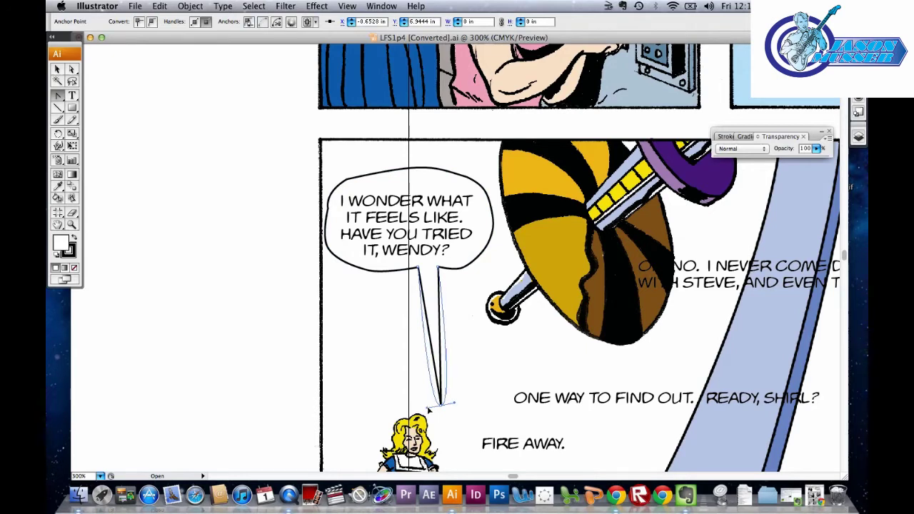
pyautogui.moveTo(428, 408); pyautogui.dragTo(428, 409)
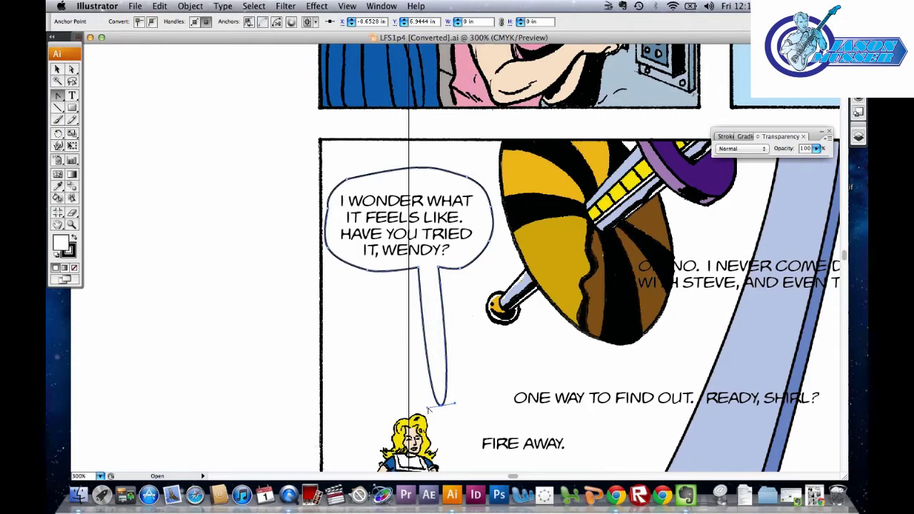
pyautogui.click(430, 408)
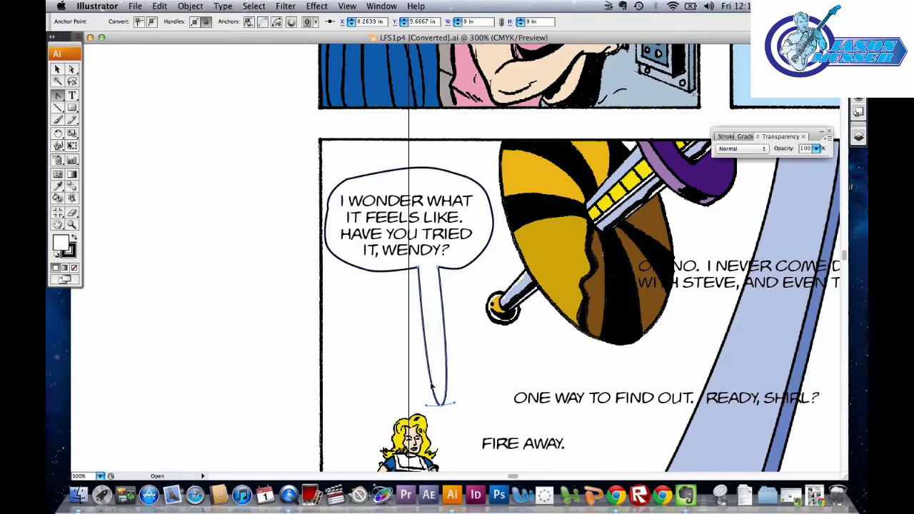
pyautogui.keyDown('alt'); pyautogui.click(439, 370); pyautogui.keyUp('alt')
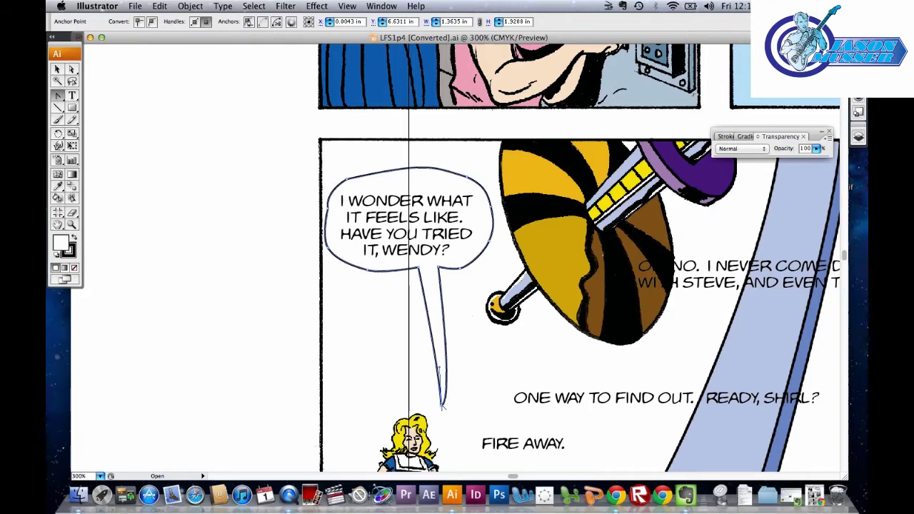
pyautogui.click(441, 406)
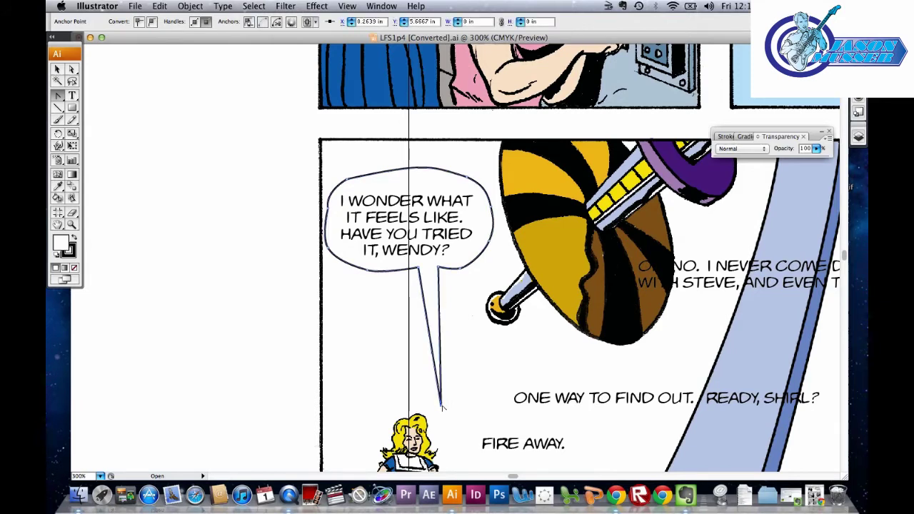
pyautogui.click(65, 97)
pyautogui.click(60, 98)
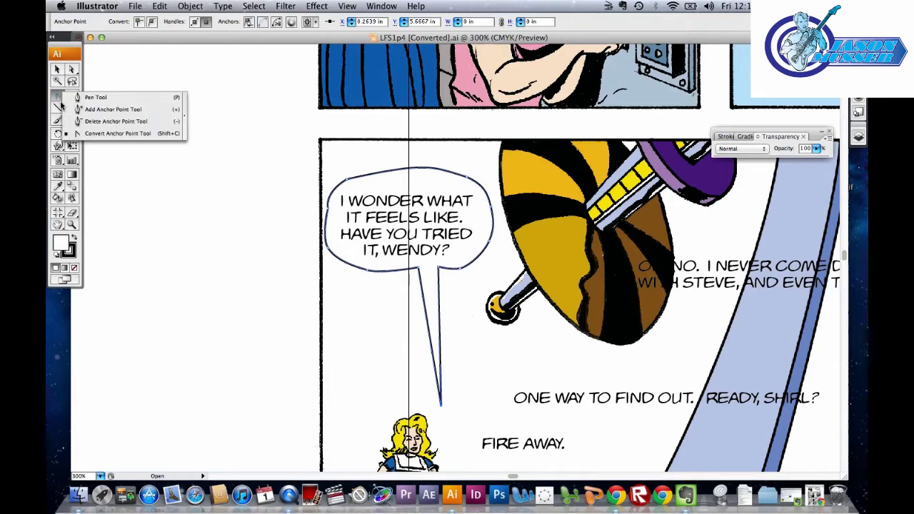
pyautogui.click(98, 151)
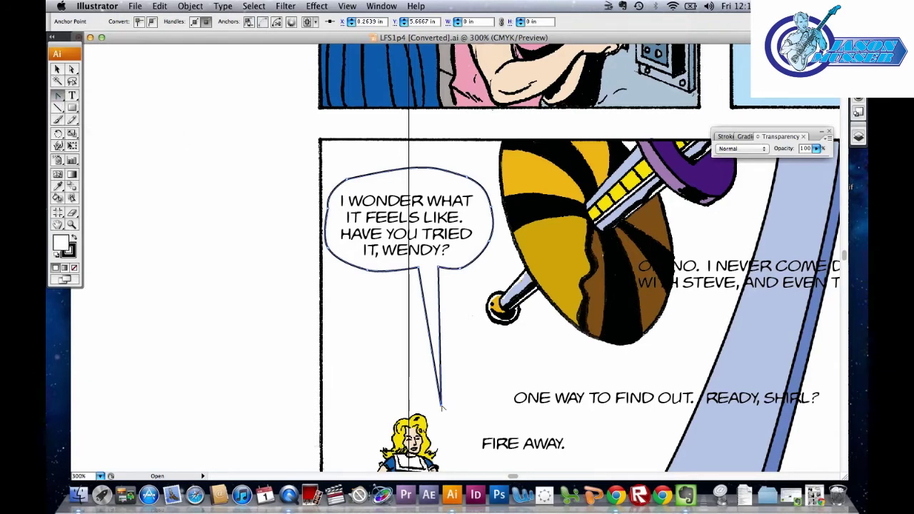
pyautogui.moveTo(441, 407)
pyautogui.mouseDown()
pyautogui.moveTo(432, 414)
pyautogui.moveTo(438, 378)
pyautogui.moveTo(439, 391)
pyautogui.mouseUp()
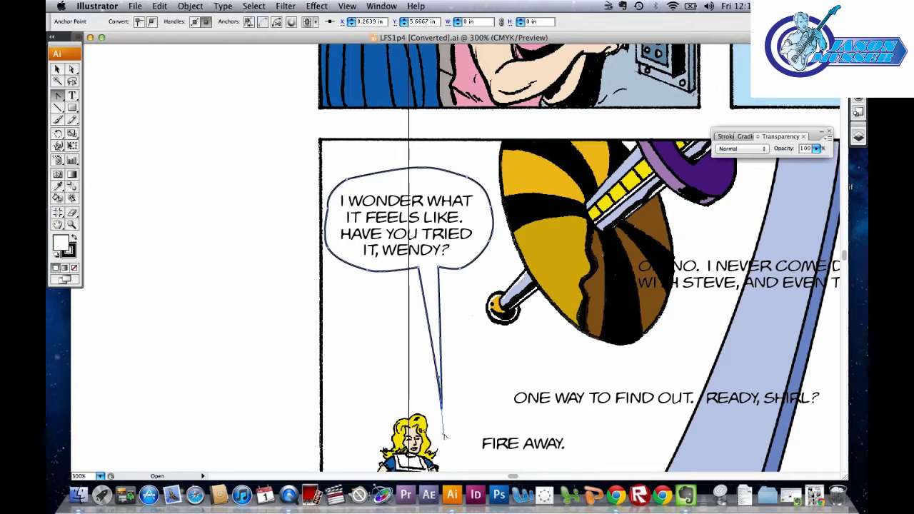
pyautogui.moveTo(443, 435); pyautogui.dragTo(442, 282)
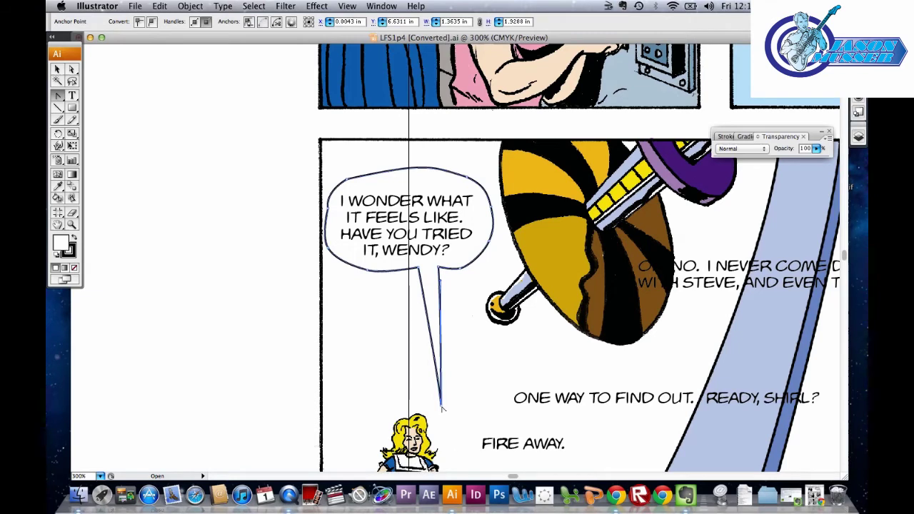
pyautogui.click(442, 407)
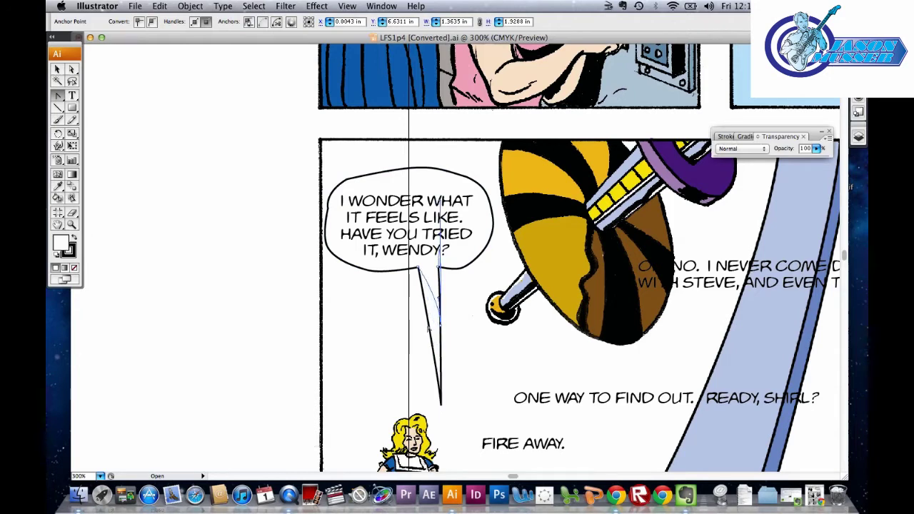
# Undo the last tail change, nudge the tail tip left and adjust where the tail joins the balloon
pyautogui.press('super+z')
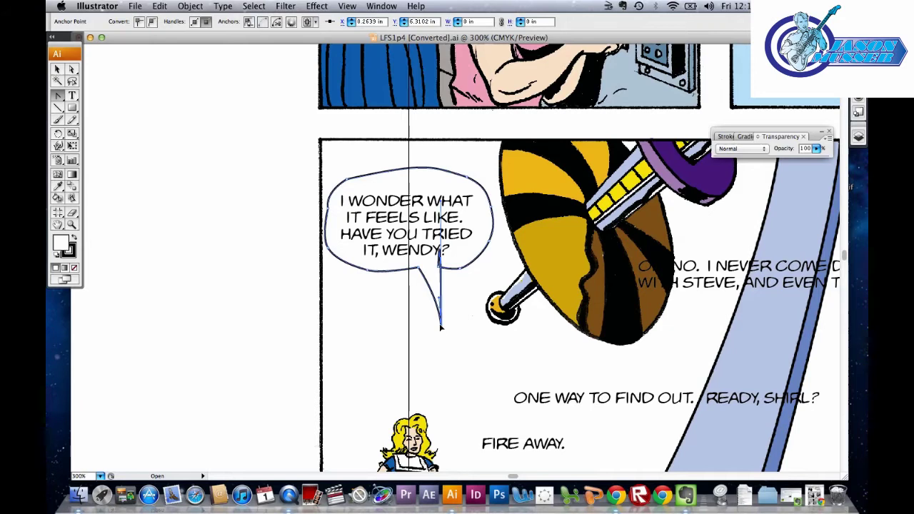
pyautogui.click(416, 327)
pyautogui.moveTo(441, 325); pyautogui.dragTo(424, 326)
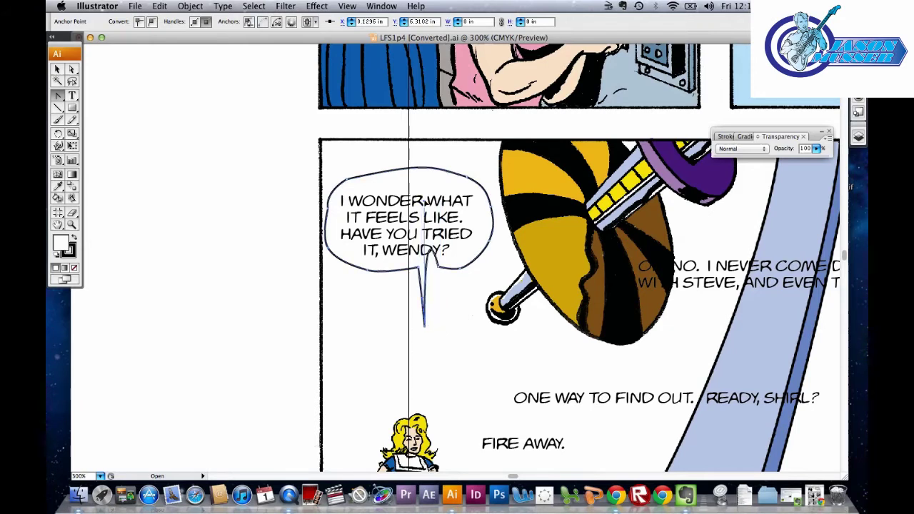
pyautogui.moveTo(429, 268); pyautogui.dragTo(443, 285)
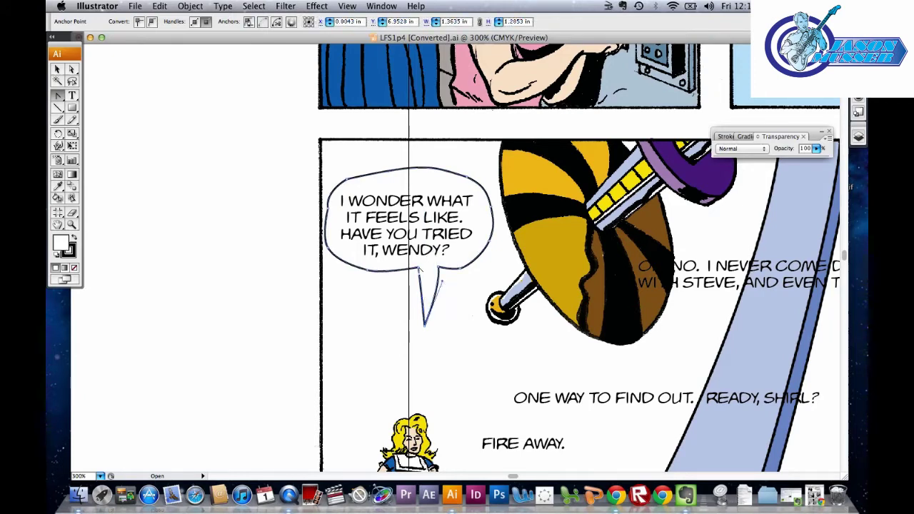
pyautogui.click(421, 270)
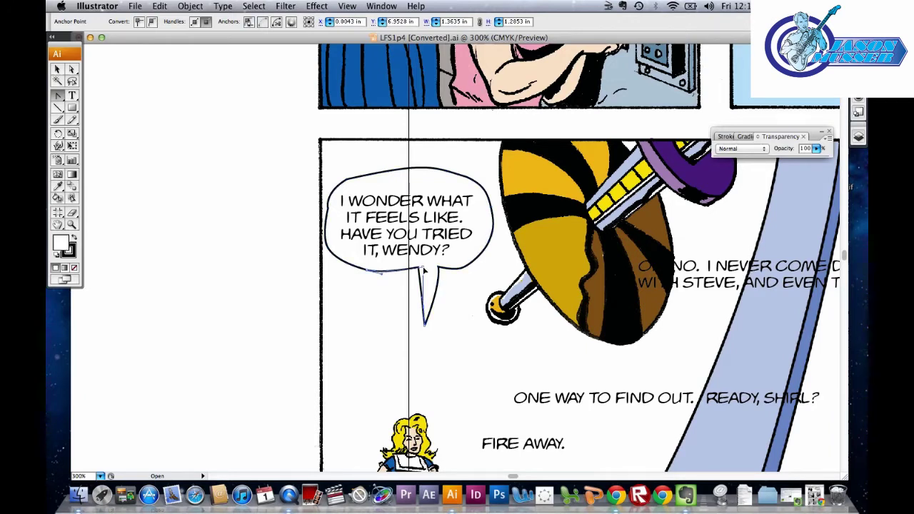
pyautogui.click(428, 292)
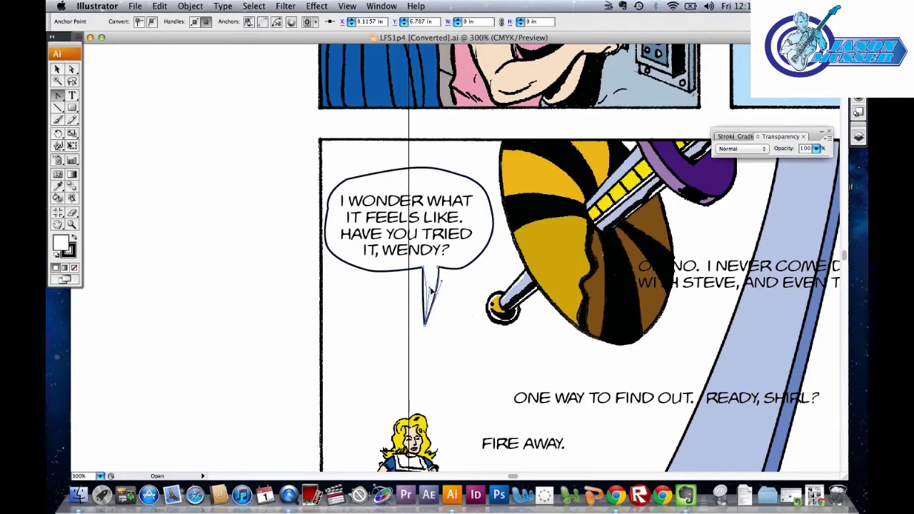
# Select the whole balloon, switch to the Selection tool (V) and deselect it
pyautogui.click(413, 303)
pyautogui.click(413, 305)
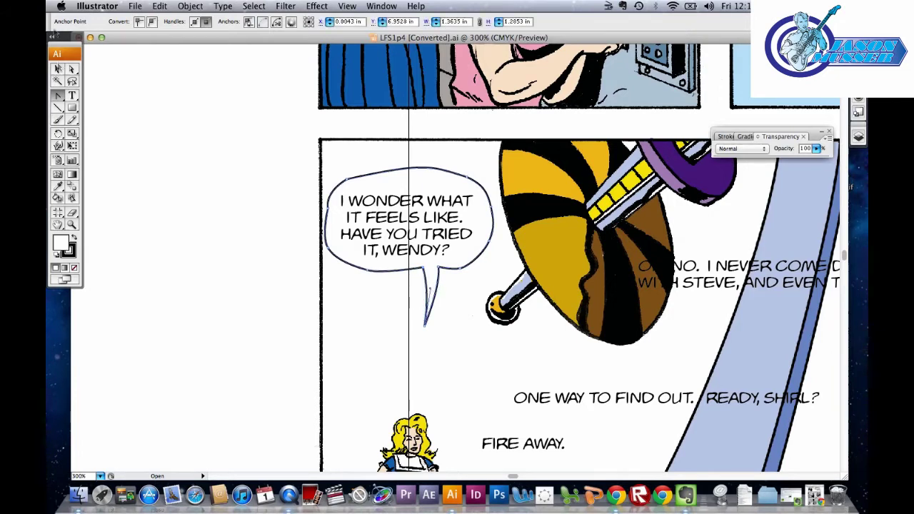
pyautogui.press('v')
pyautogui.click(309, 180)
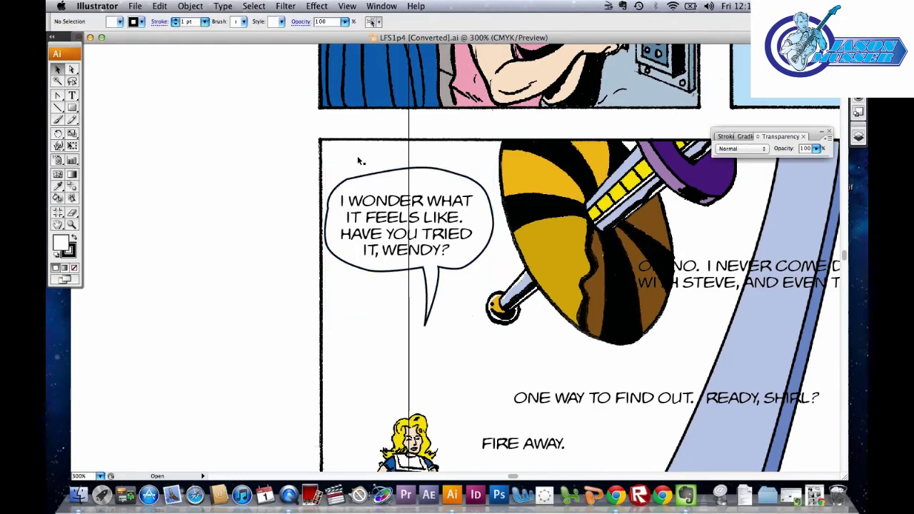
# Scroll up to the panel with the "I GUESS IT'D BE OK IF WE JUST LOOK IN." balloon
pyautogui.scroll(1, 359, 160)
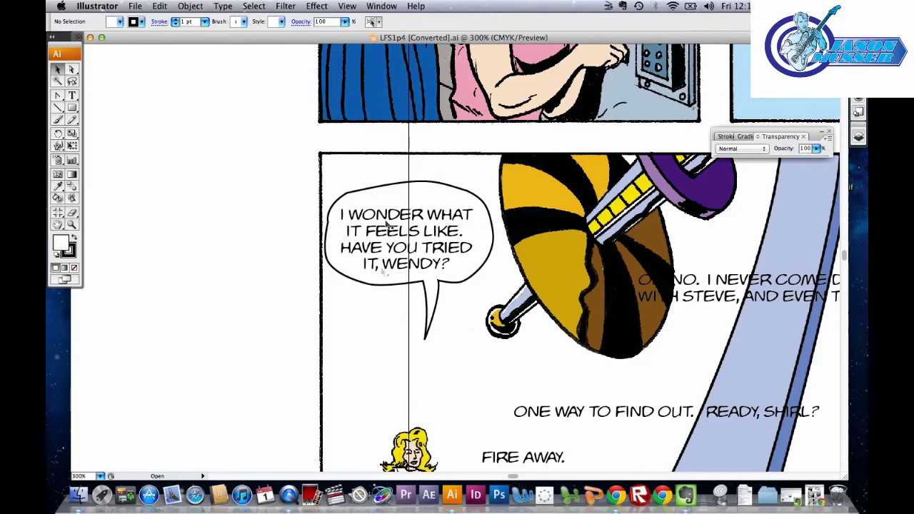
pyautogui.scroll(5, 383, 259)
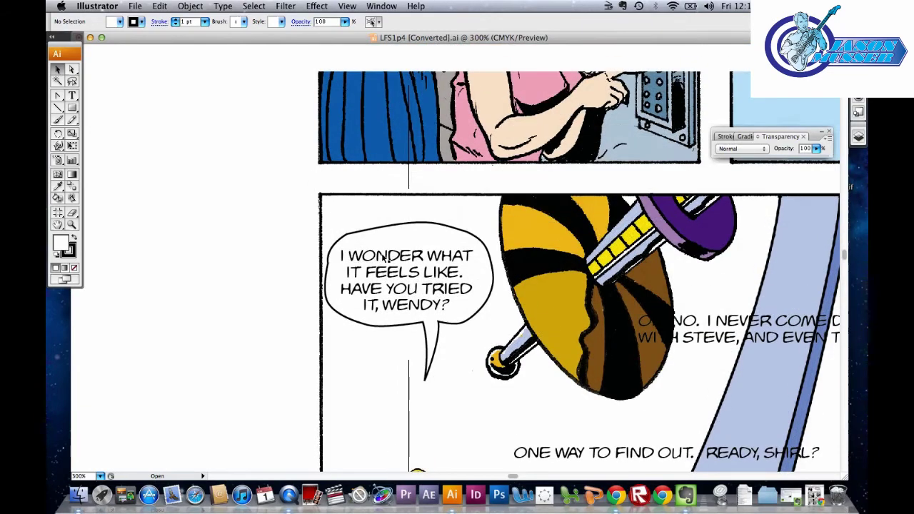
pyautogui.scroll(5, 383, 259)
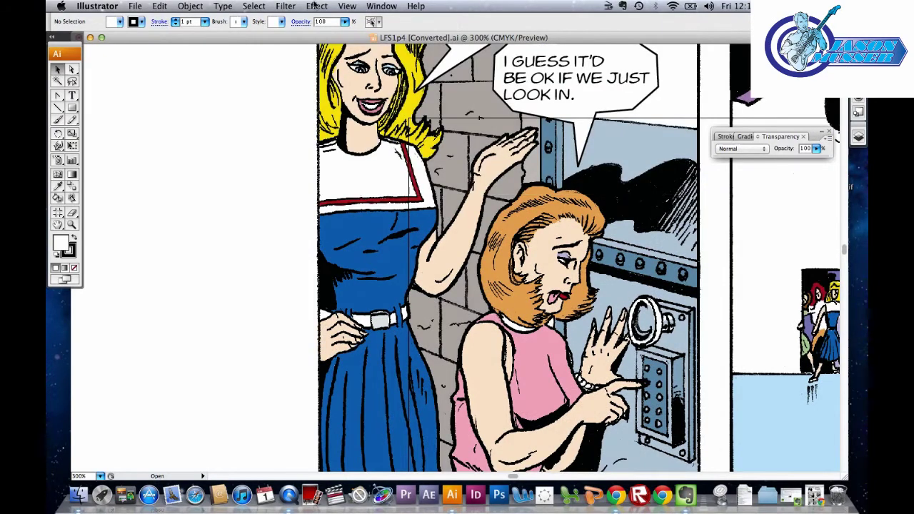
# Open the recent file LFS1p3 [Converted].ai and select the text of the GOSH, WENDY balloon
pyautogui.click(135, 7)
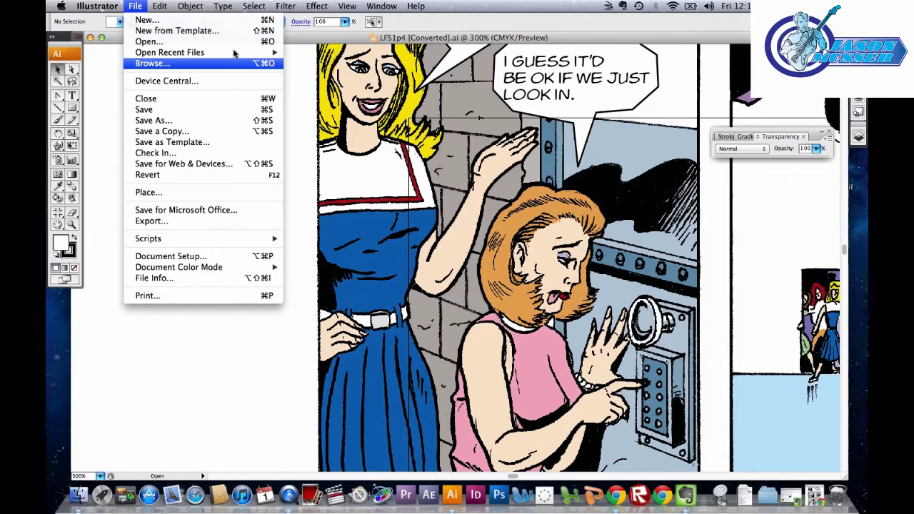
pyautogui.moveTo(235, 52)
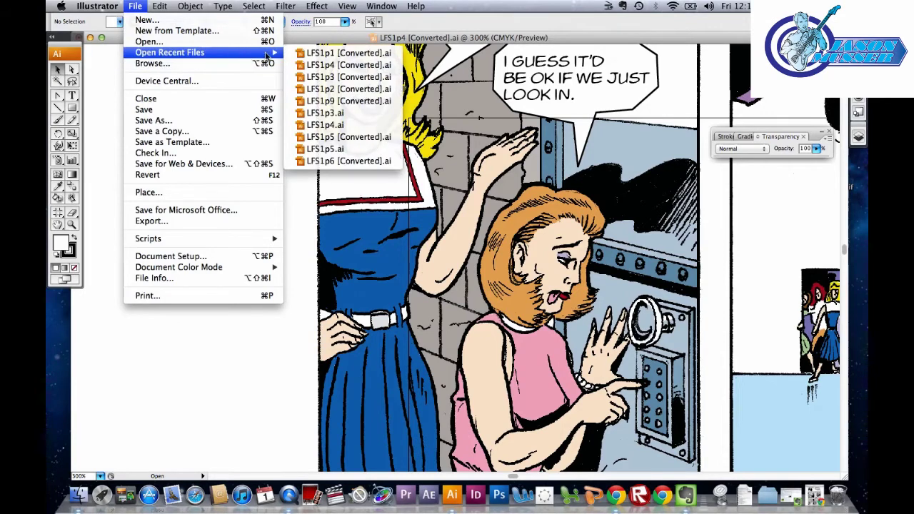
pyautogui.click(344, 89)
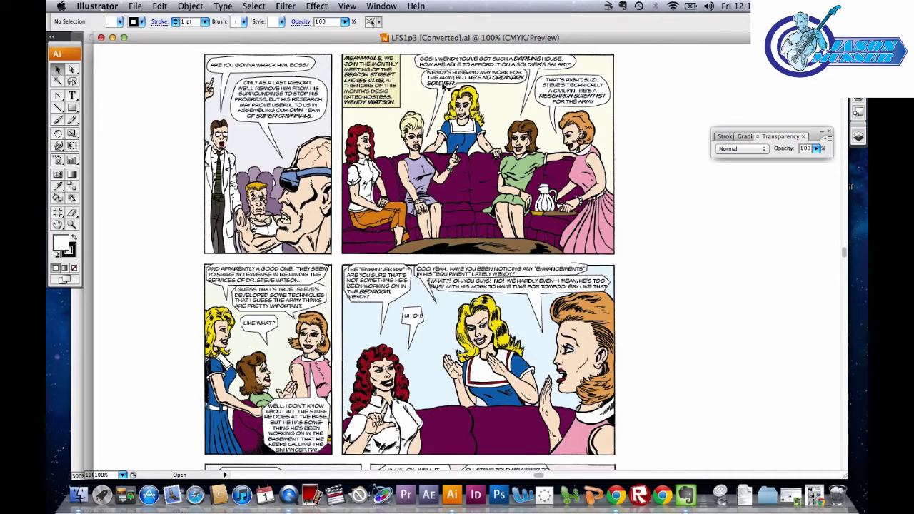
pyautogui.tripleClick(451, 62)
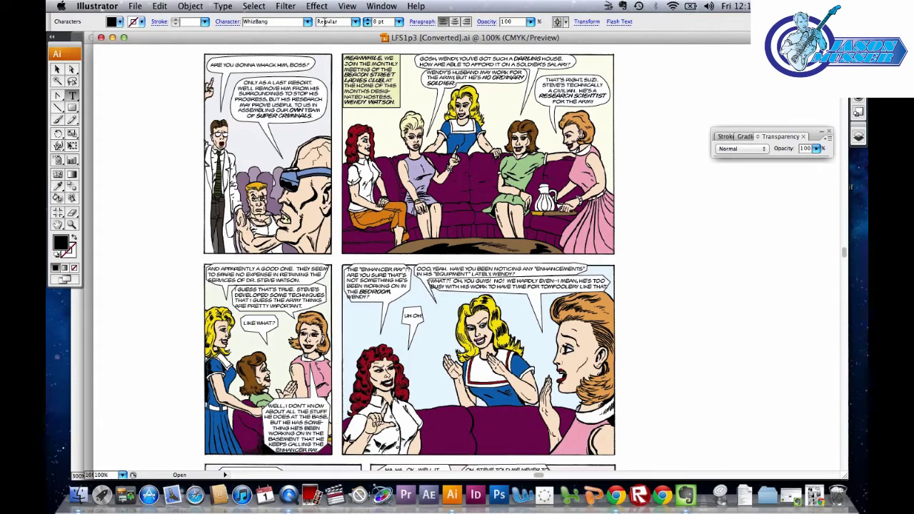
# Inspect the WhizBang font style list for the selected balloon text, confirming Regular
pyautogui.click(354, 22)
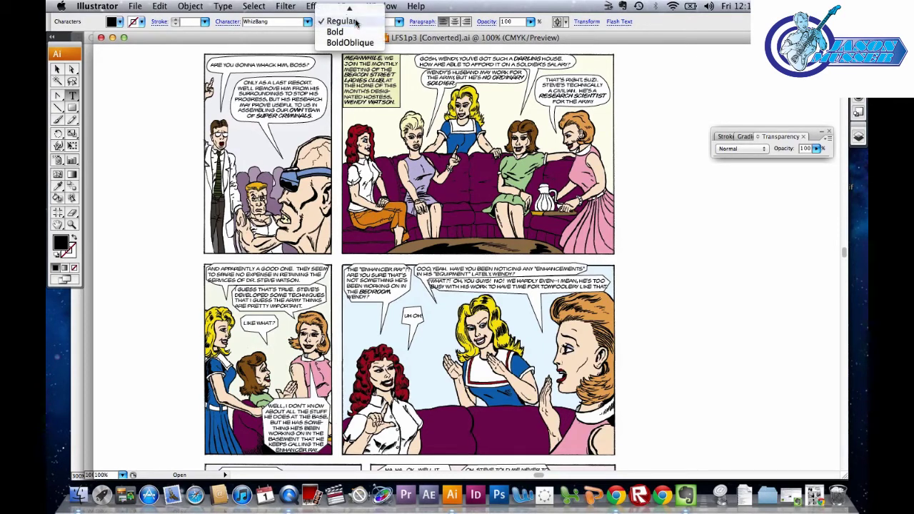
pyautogui.click(355, 20)
pyautogui.click(354, 17)
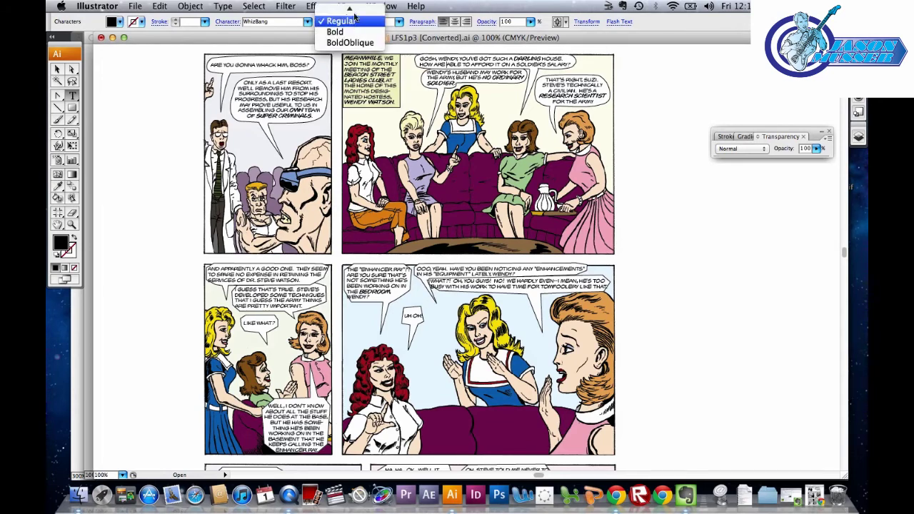
pyautogui.moveTo(354, 10)
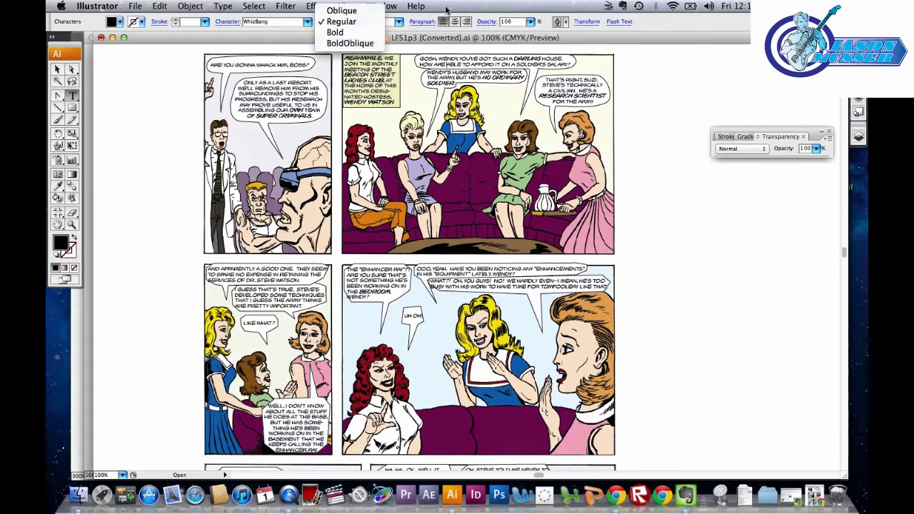
pyautogui.press('Escape')
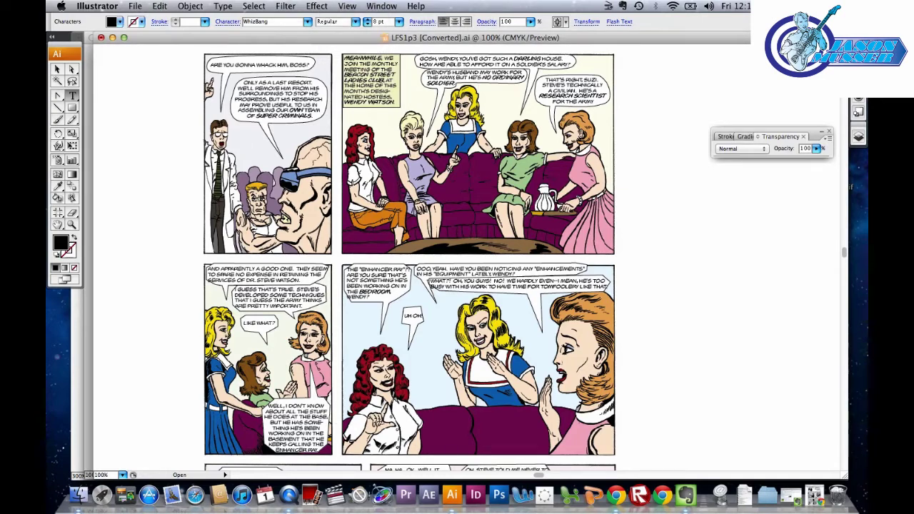
# Check that DARLING is set in WhizBang BoldOblique, then zoom the page to 150%
pyautogui.doubleClick(528, 58)
pyautogui.press('Left')
pyautogui.press('super+equal')
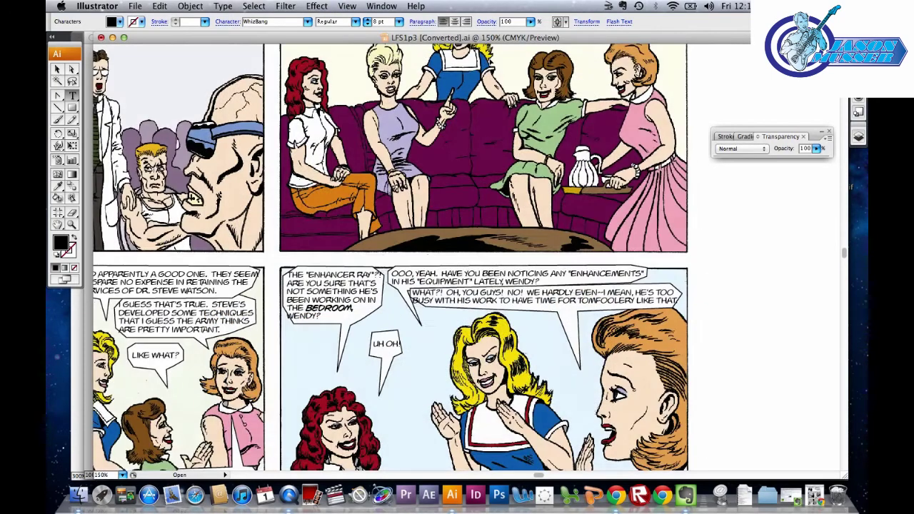
# Scroll down the LFS1p3 page at 150% to read the lower row's lettering
pyautogui.scroll(3, 483, 257)
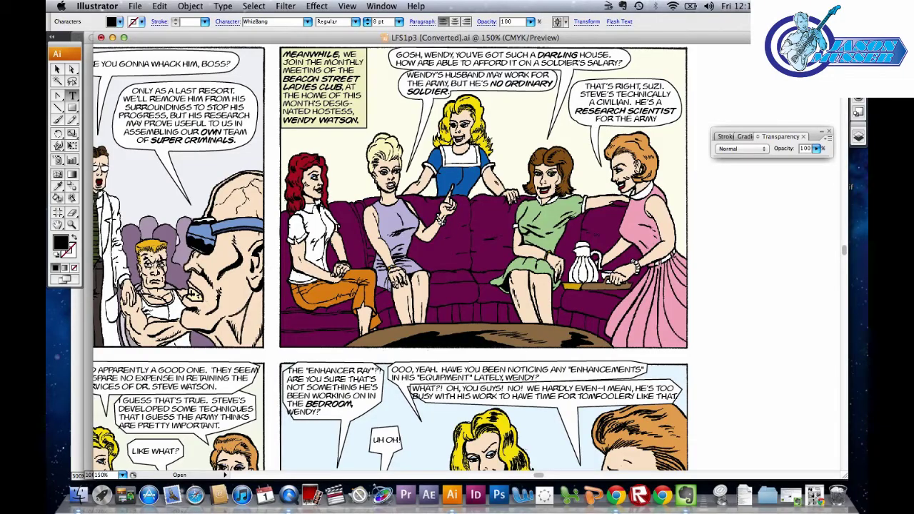
pyautogui.scroll(-1, 471, 259)
pyautogui.scroll(-8, 390, 257)
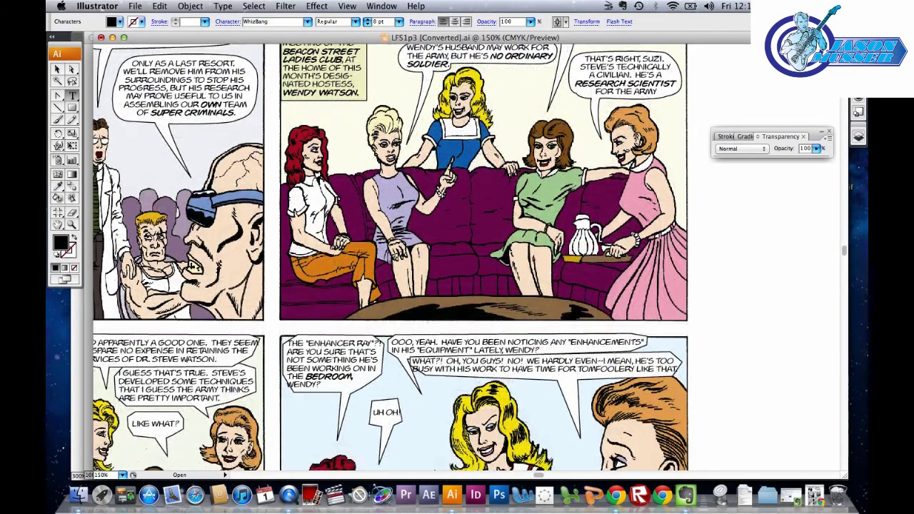
pyautogui.scroll(-5, 391, 258)
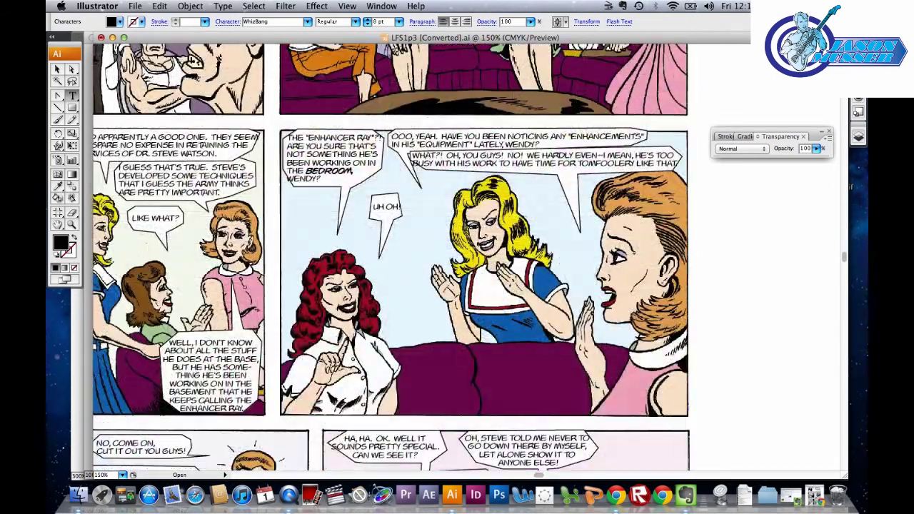
# Restore the minimized Chrome window showing the Deterrent Comics #2 page
pyautogui.click(814, 496)
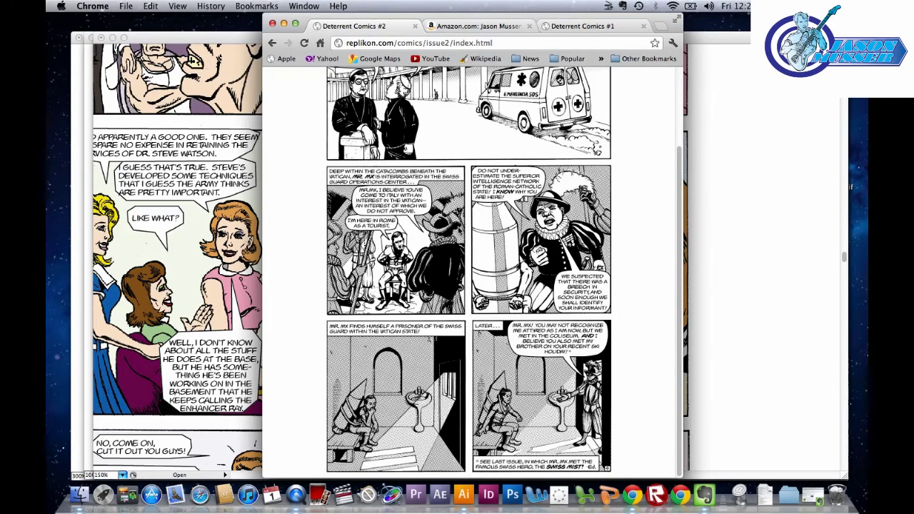
# Scroll to the top of the Deterrent Comics #2, August, 2004 page to view its page-number links
pyautogui.scroll(1, 468, 271)
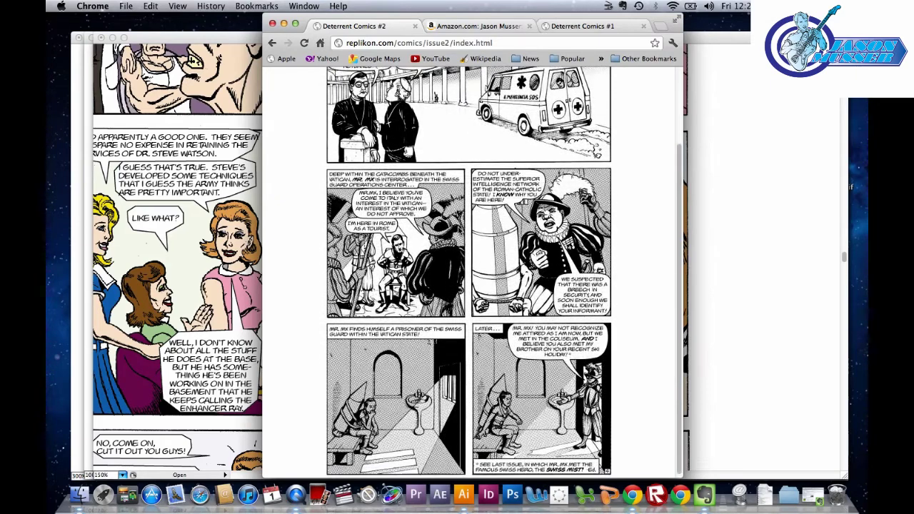
pyautogui.scroll(3, 459, 230)
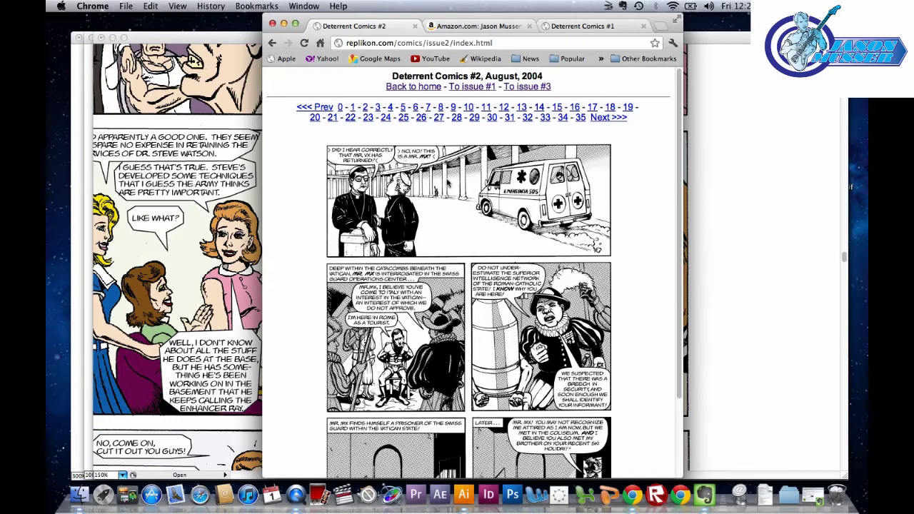
pyautogui.scroll(-1, 488, 337)
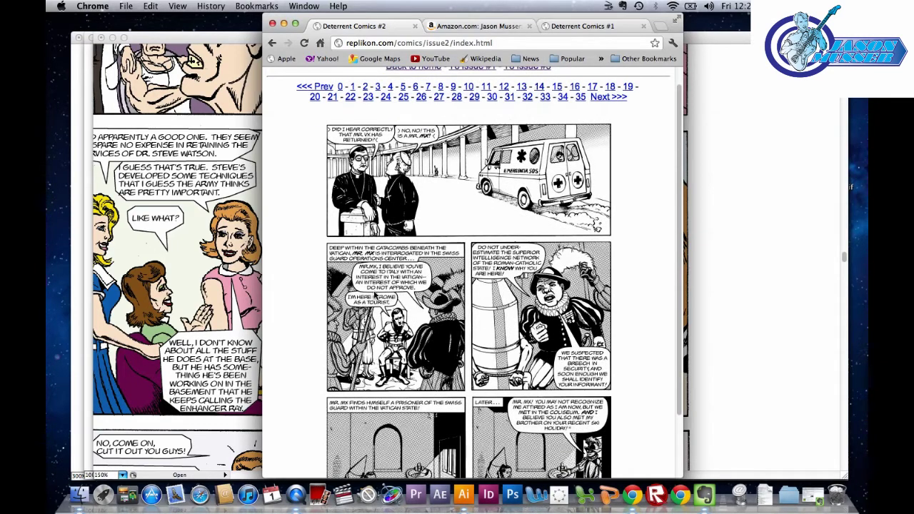
pyautogui.scroll(-1, 500, 326)
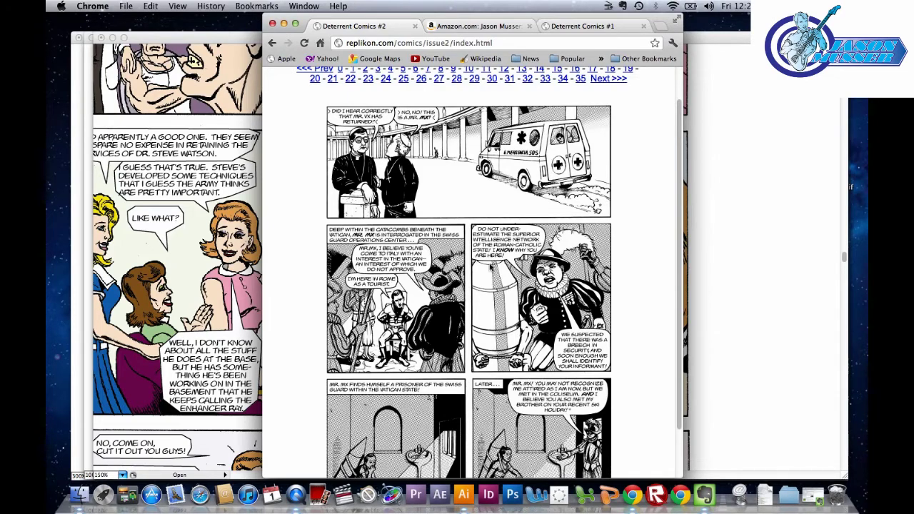
# Scroll through the Deterrent Comics #2 panels, then bring the LFS1p3 Illustrator document back in front
pyautogui.scroll(-1, 491, 267)
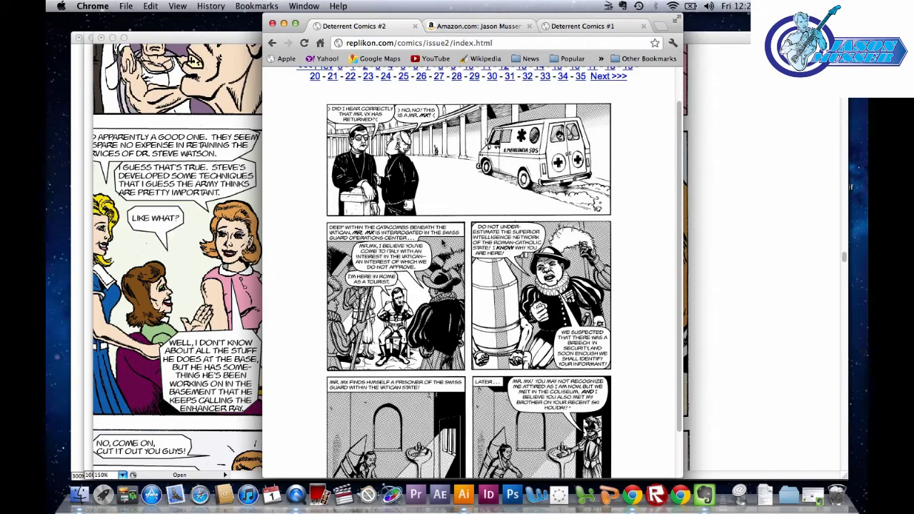
pyautogui.scroll(-1, 468, 271)
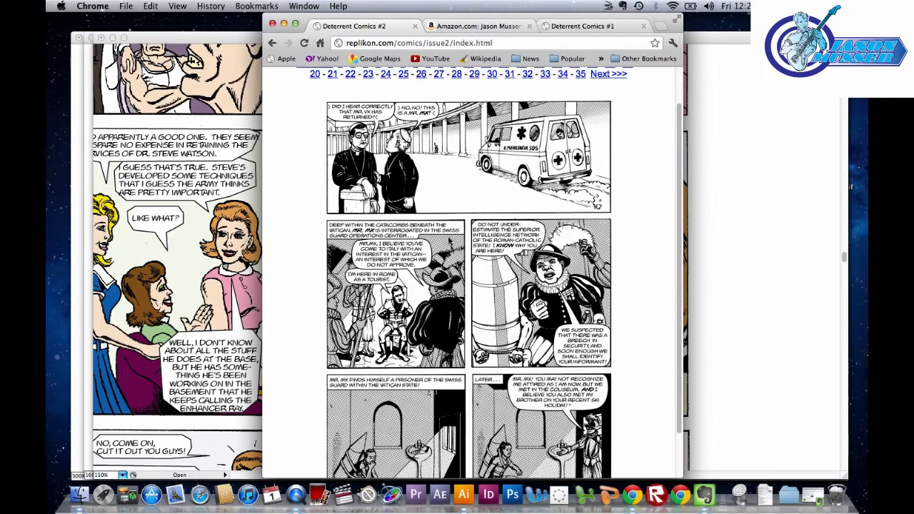
pyautogui.scroll(-3, 452, 240)
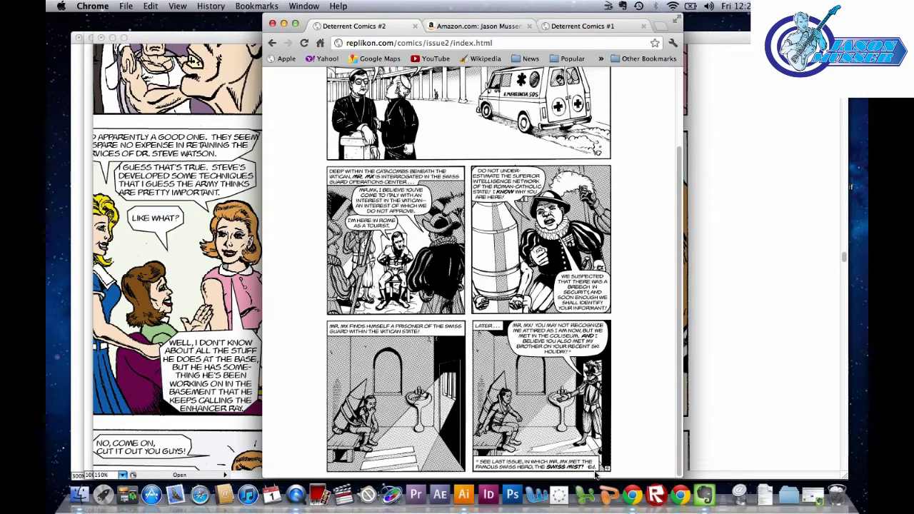
pyautogui.scroll(3, 596, 474)
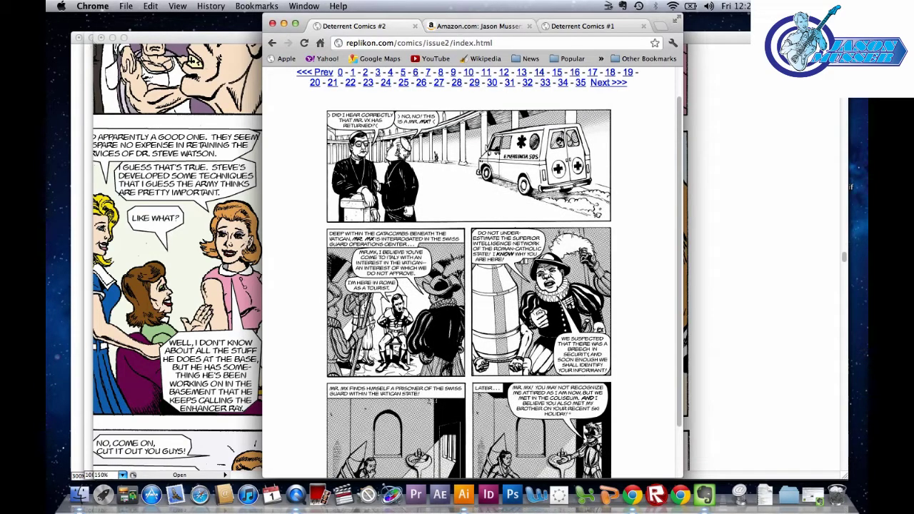
pyautogui.click(181, 43)
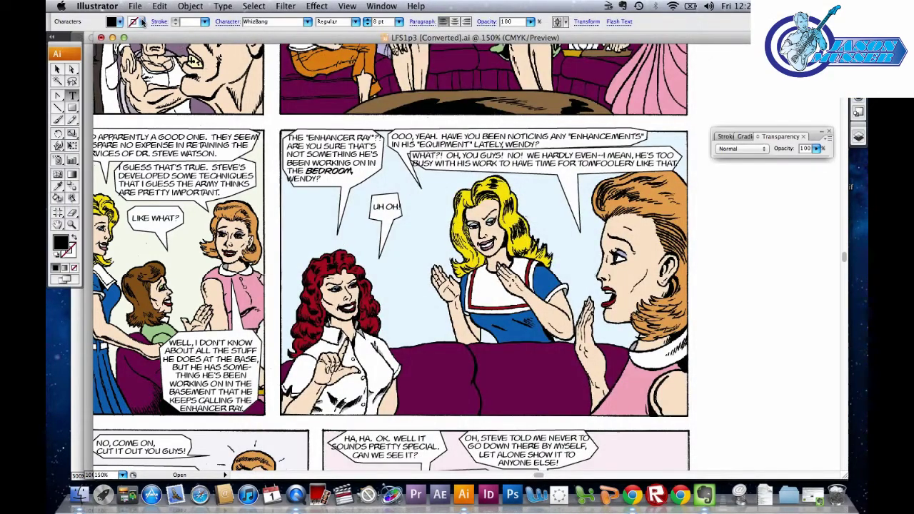
# Open the recent file LFS1p1 [Converted].ai from File > Open Recent Files
pyautogui.click(134, 7)
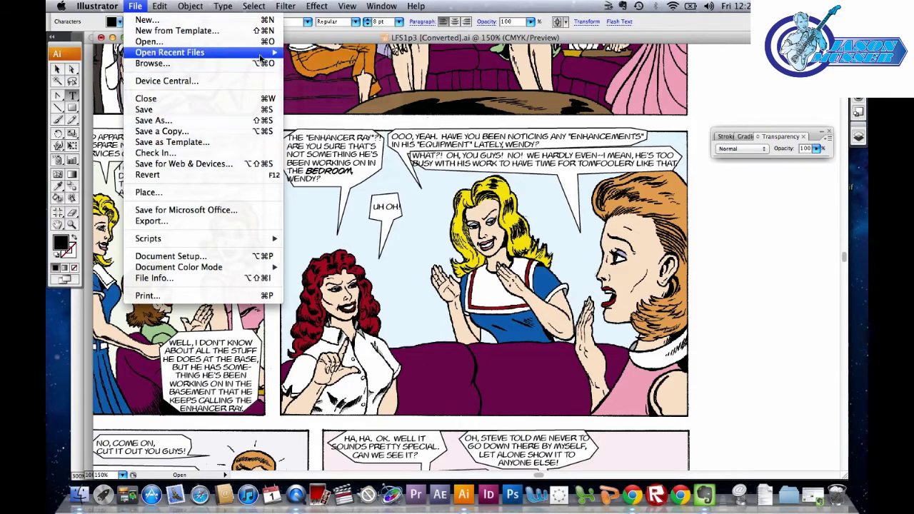
pyautogui.moveTo(262, 56)
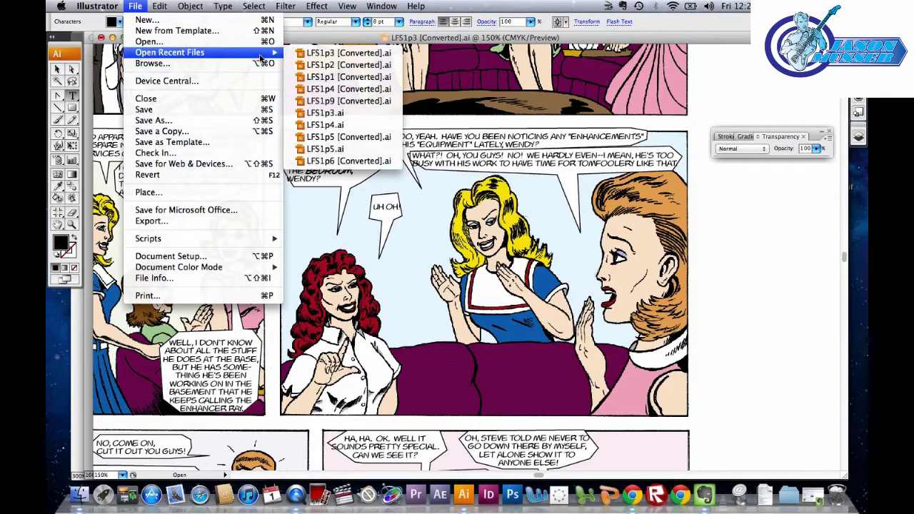
pyautogui.click(350, 83)
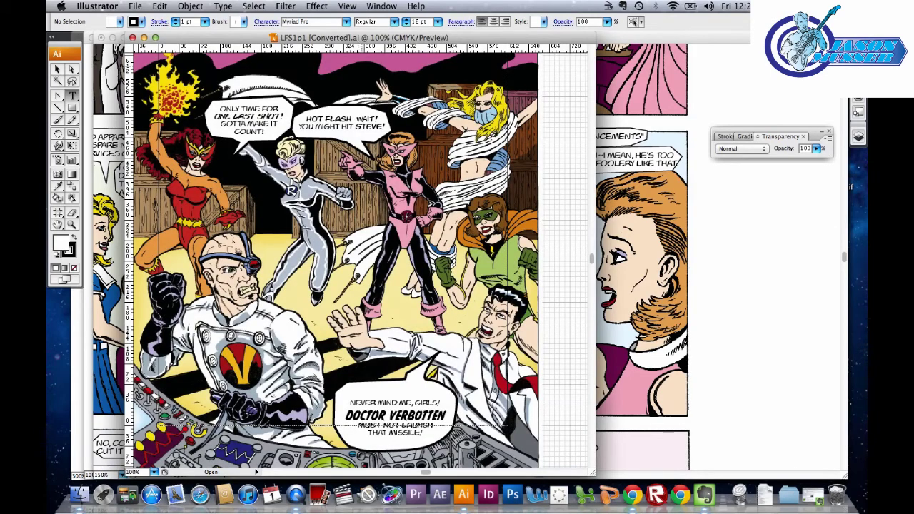
pyautogui.scroll(1, 331, 264)
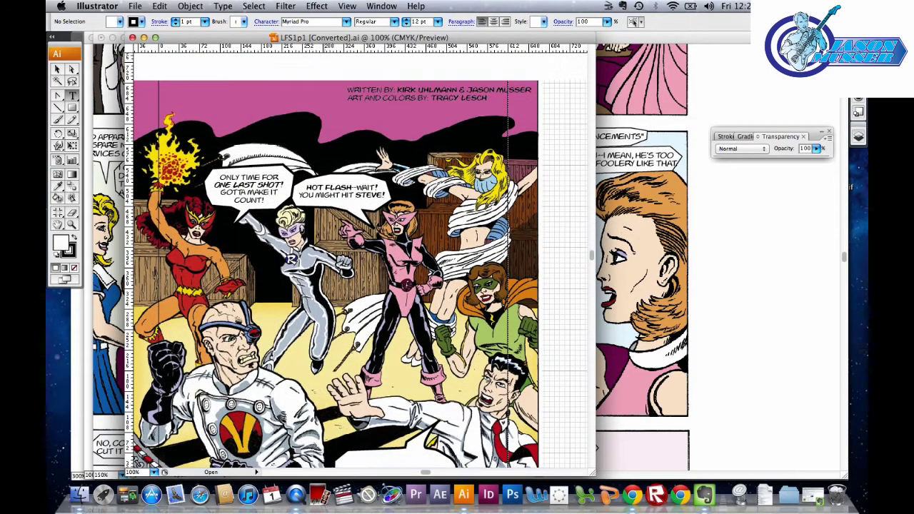
pyautogui.scroll(4, 335, 271)
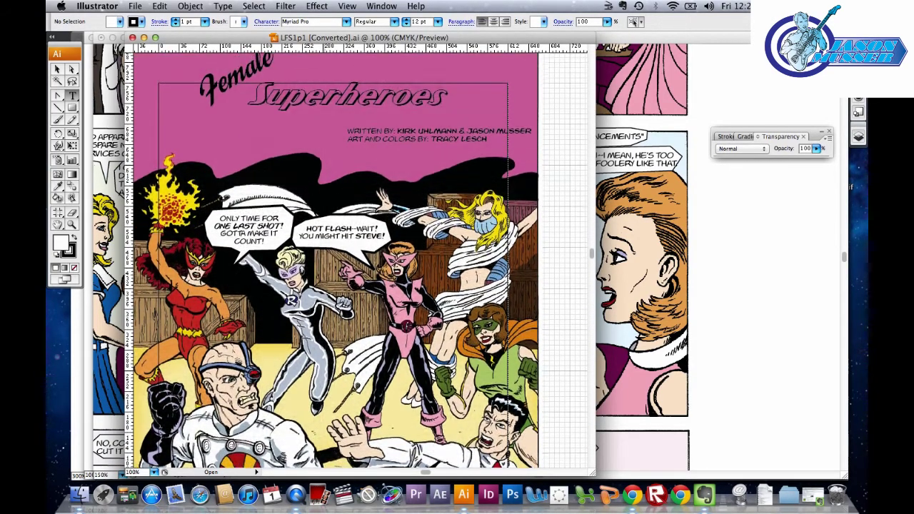
pyautogui.scroll(3, 335, 264)
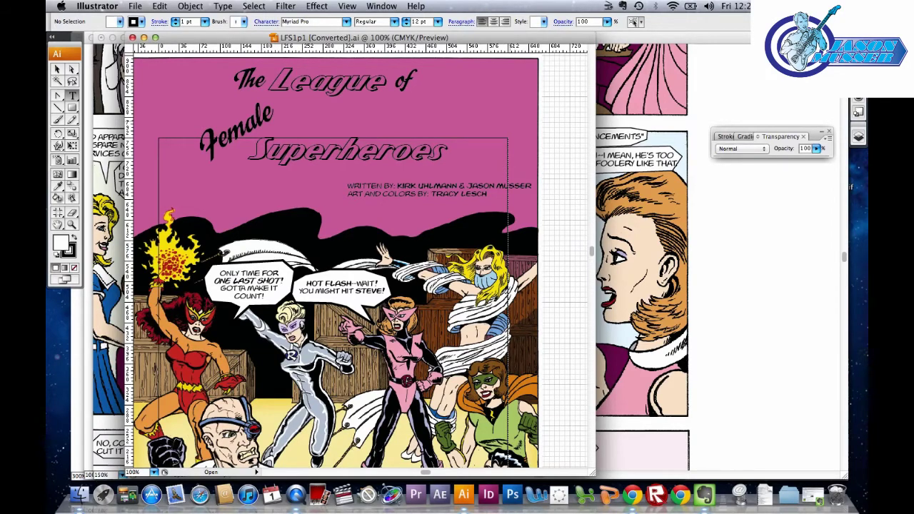
pyautogui.scroll(-1, 336, 257)
pyautogui.scroll(-3, 335, 257)
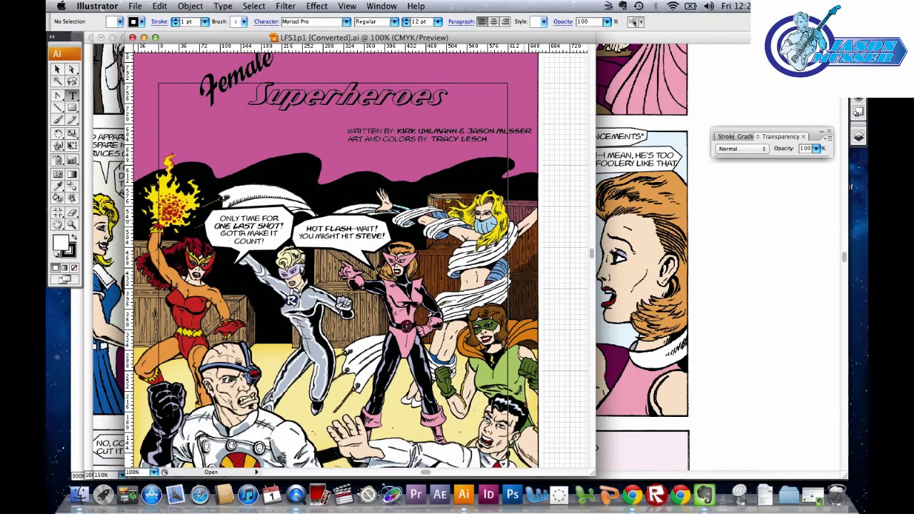
pyautogui.scroll(-2, 335, 257)
pyautogui.scroll(-6, 335, 257)
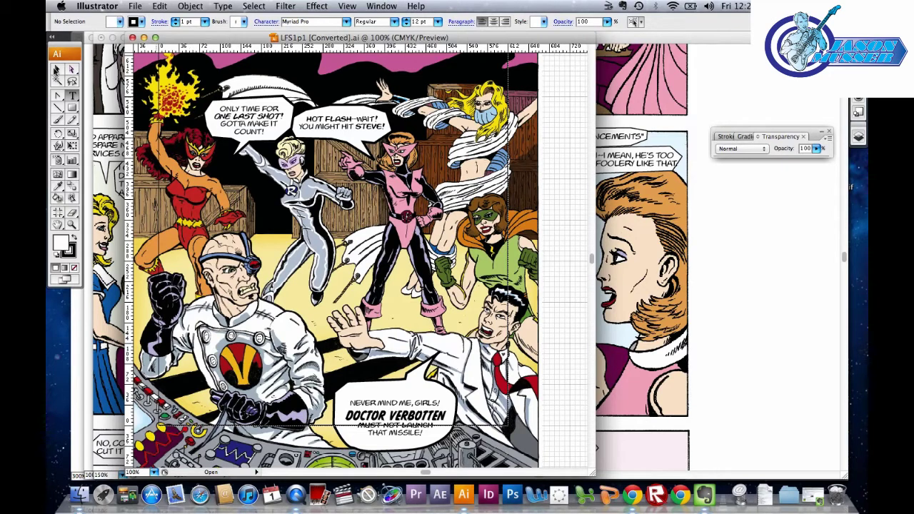
pyautogui.click(57, 70)
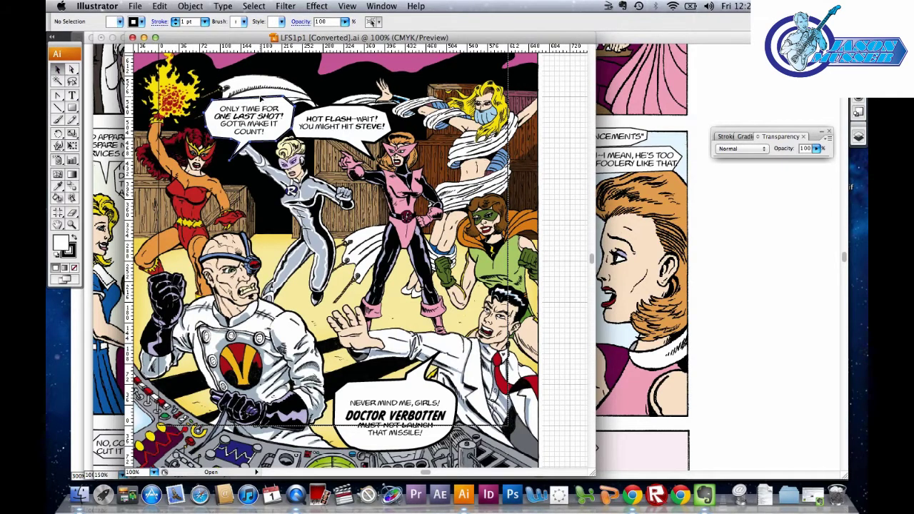
# Select the 'ONLY TIME FOR ONE LAST SHOT!' balloon to check its 4 pt stroke
pyautogui.click(260, 99)
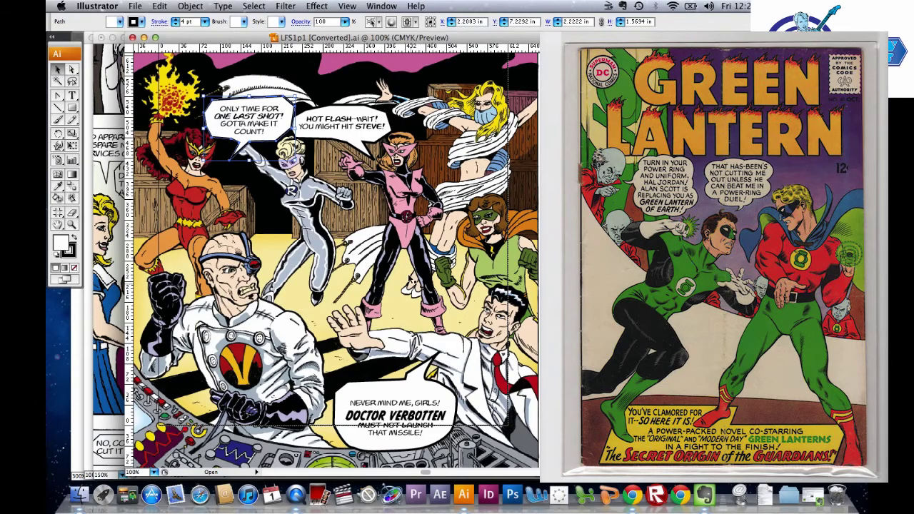
pyautogui.scroll(-2, 411, 279)
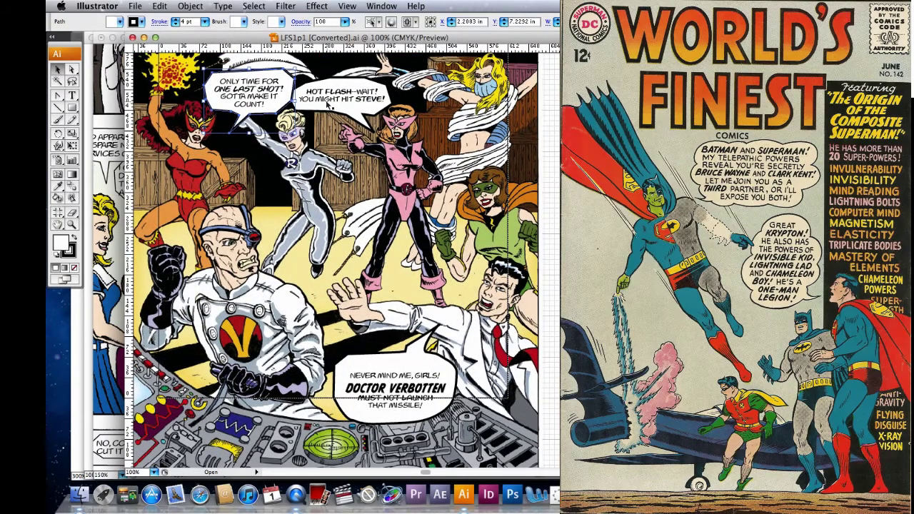
pyautogui.scroll(-1, 371, 410)
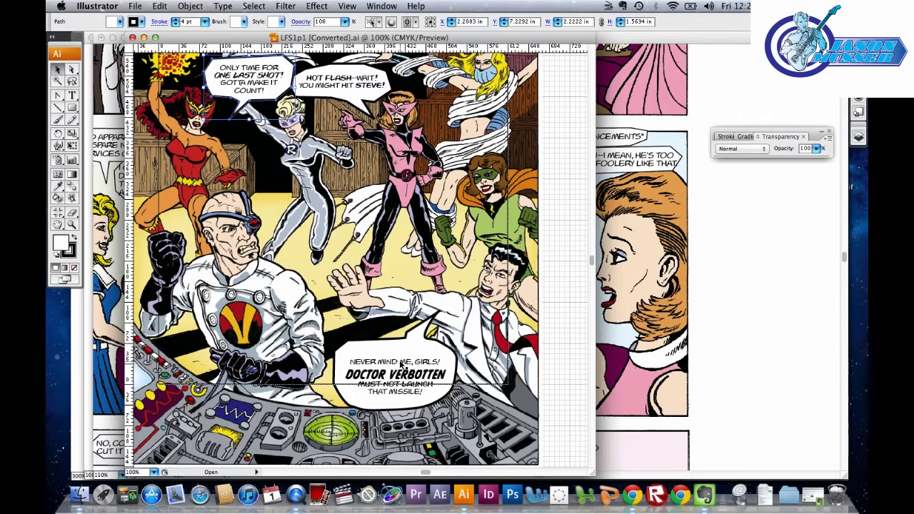
pyautogui.scroll(-2, 403, 362)
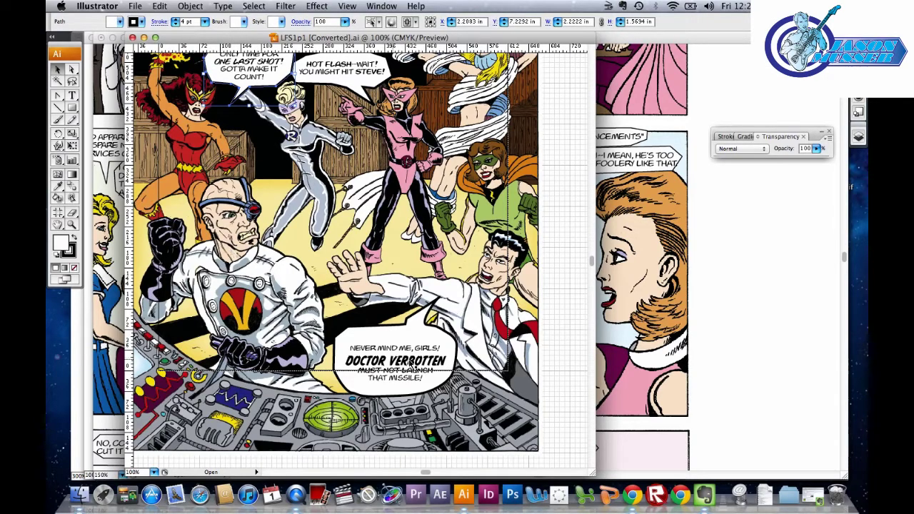
pyautogui.scroll(10, 239, 270)
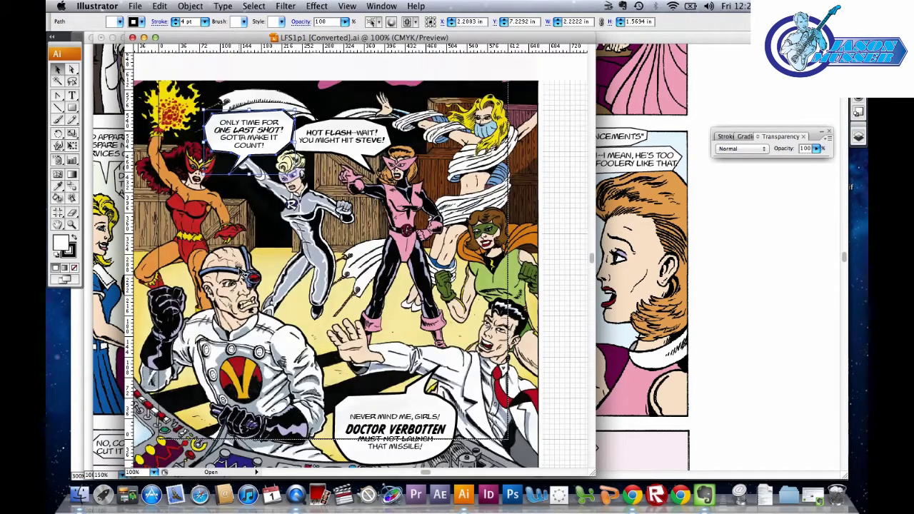
# Select the 'The League of' title text at the top of the page
pyautogui.scroll(2, 242, 271)
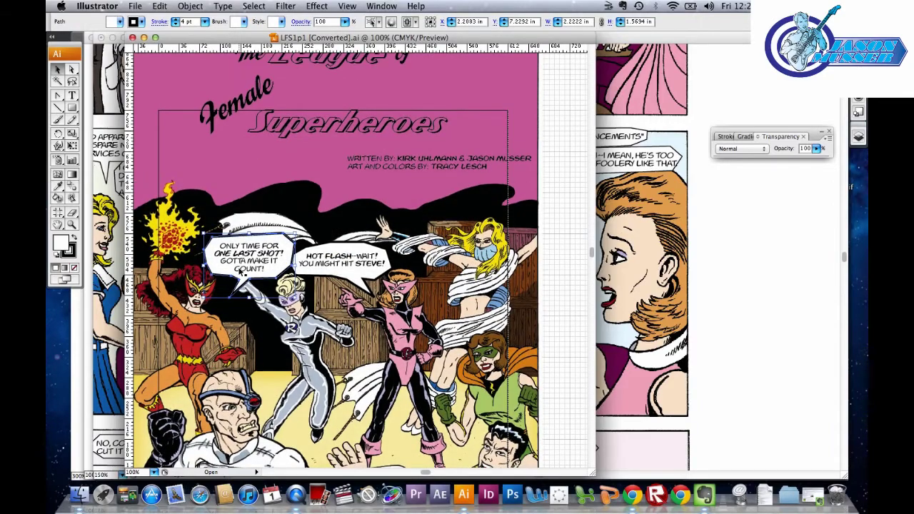
pyautogui.scroll(2, 242, 272)
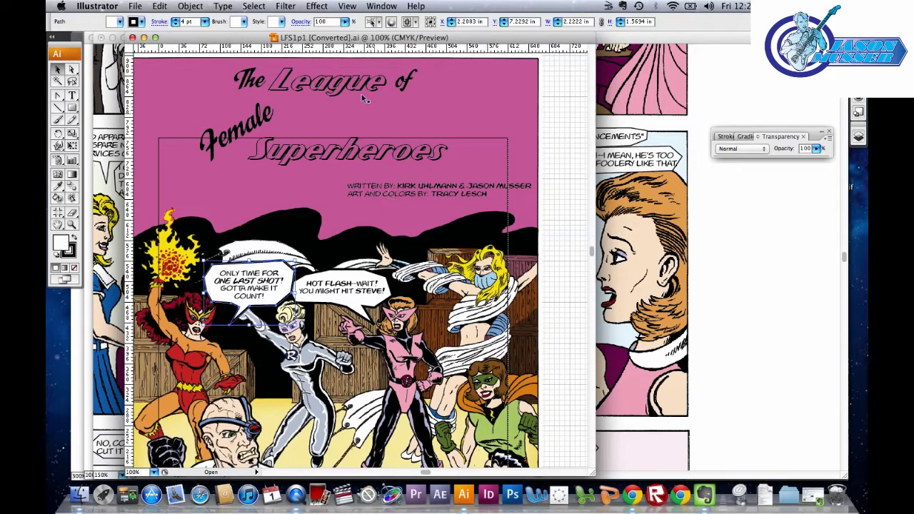
pyautogui.click(341, 82)
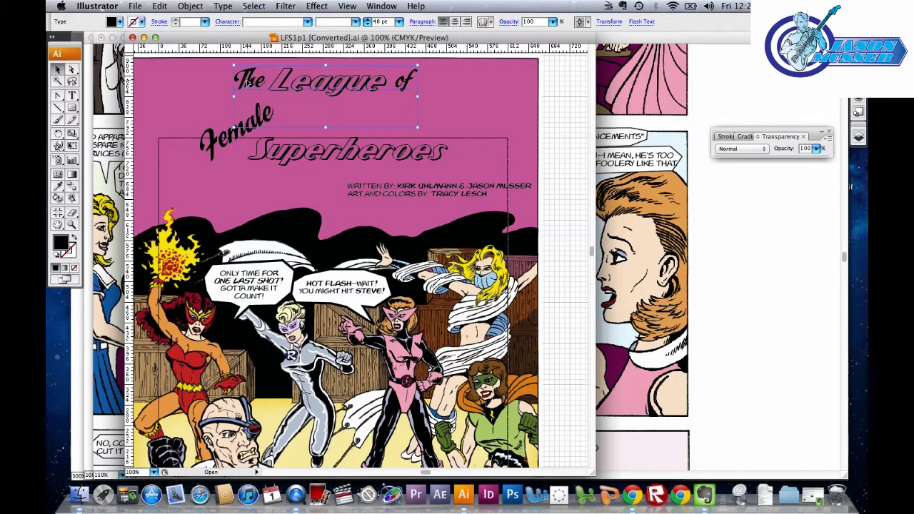
# Highlight the word 'League' and check the font list, keeping CCAtomicWedgieOutline
pyautogui.doubleClick(247, 84)
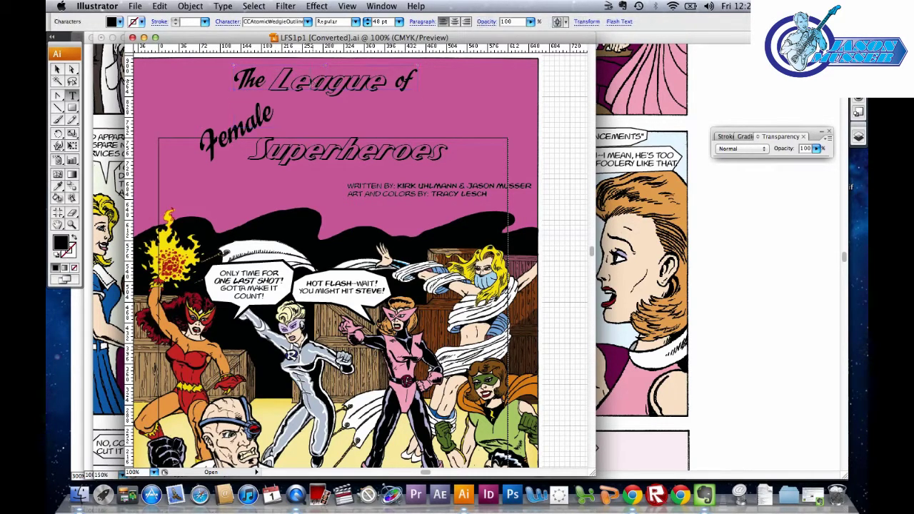
pyautogui.doubleClick(328, 80)
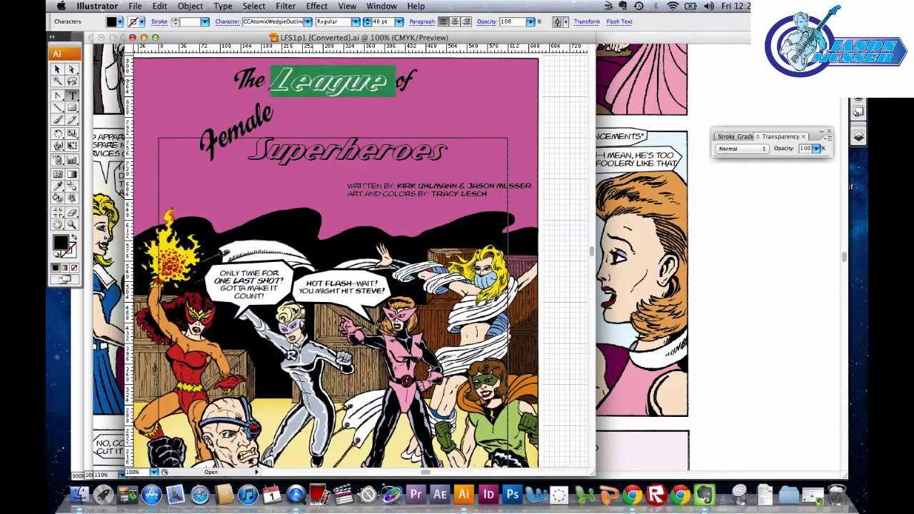
pyautogui.click(308, 21)
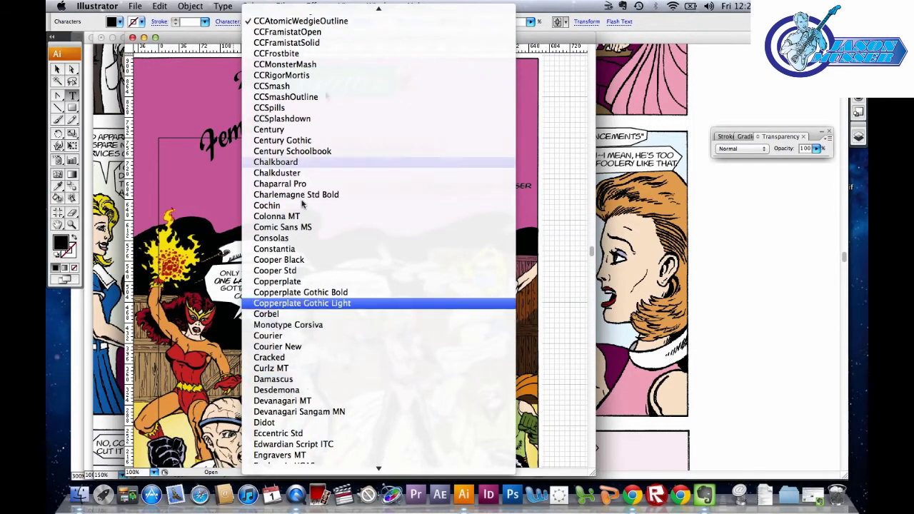
pyautogui.click(533, 5)
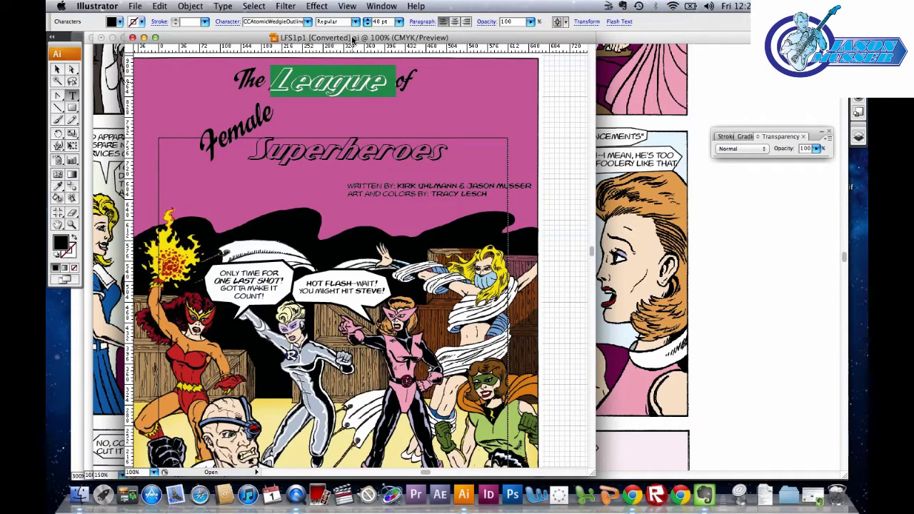
# Browse the Type > Font submenu, previewing the CC comic title fonts
pyautogui.click(226, 7)
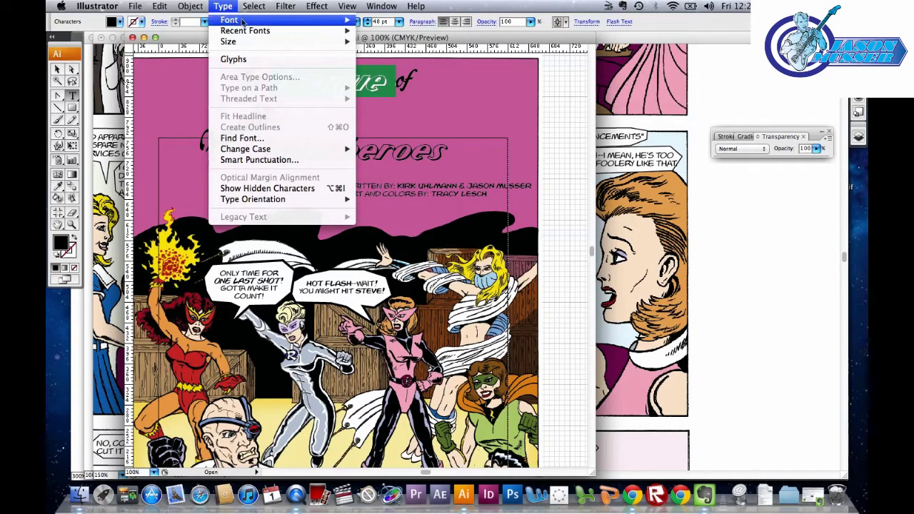
pyautogui.moveTo(242, 20)
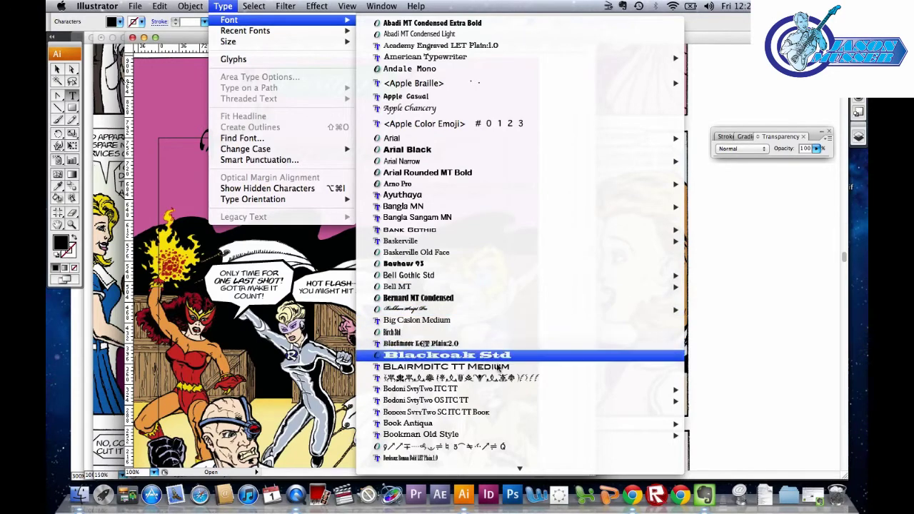
pyautogui.scroll(-3, 504, 371)
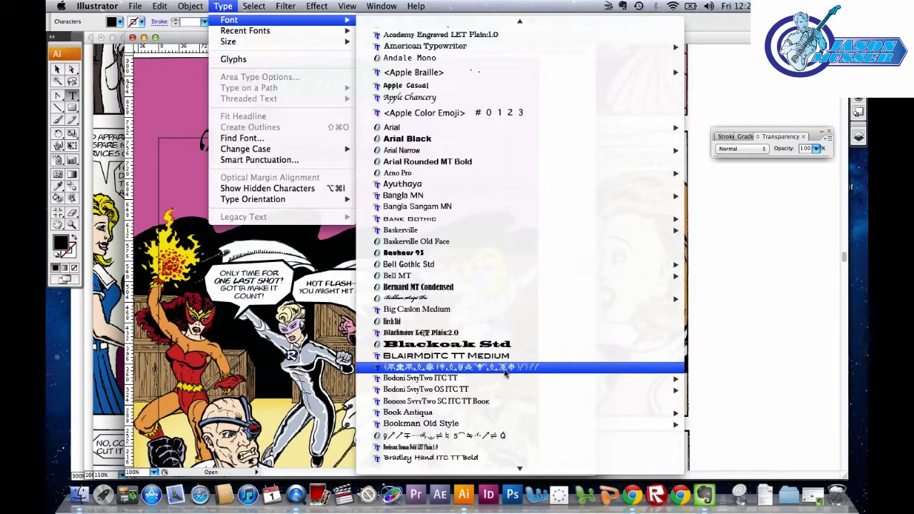
pyautogui.scroll(-3, 504, 371)
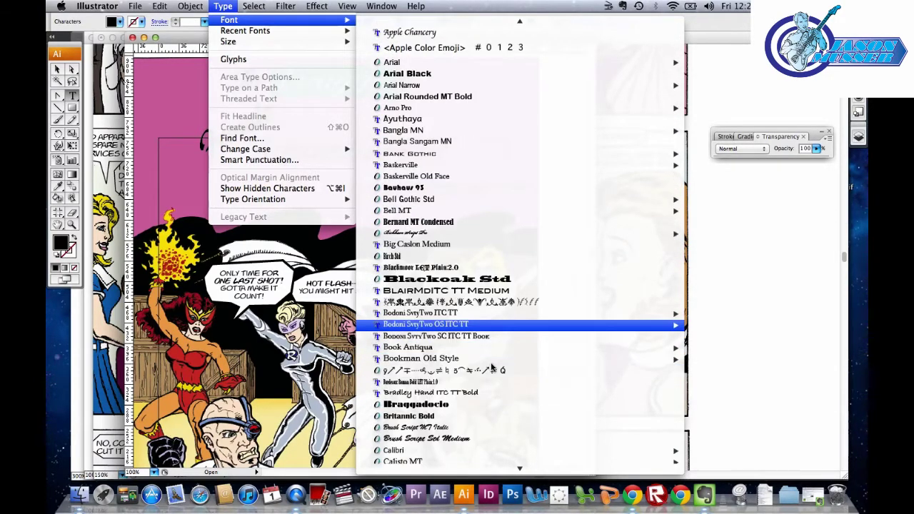
pyautogui.scroll(-12, 493, 370)
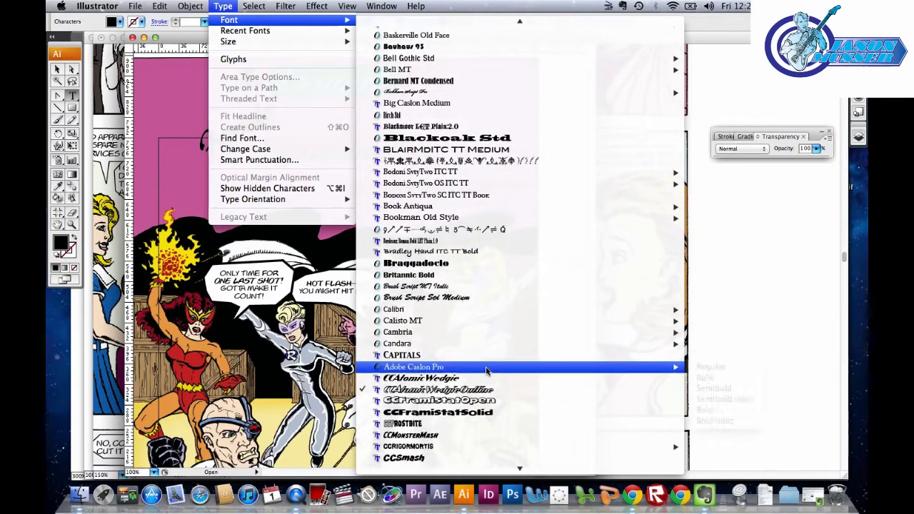
pyautogui.scroll(-4, 486, 370)
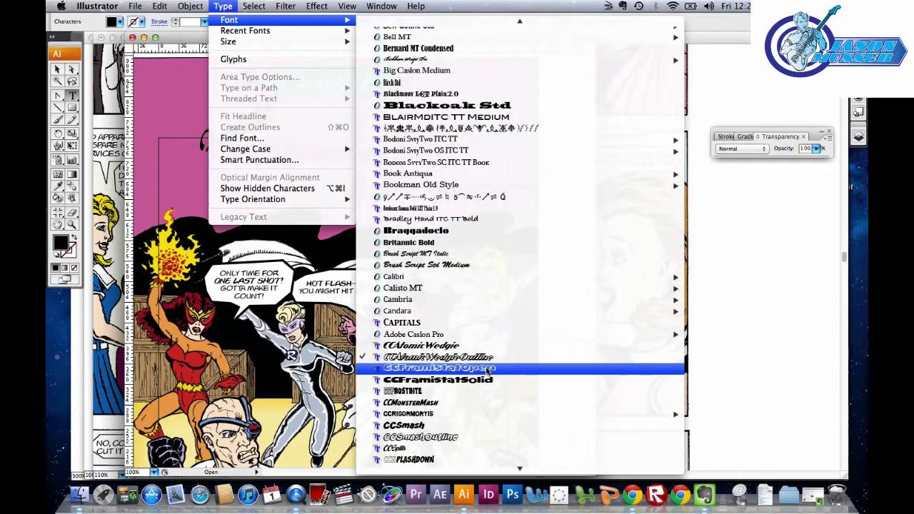
pyautogui.scroll(-1, 487, 371)
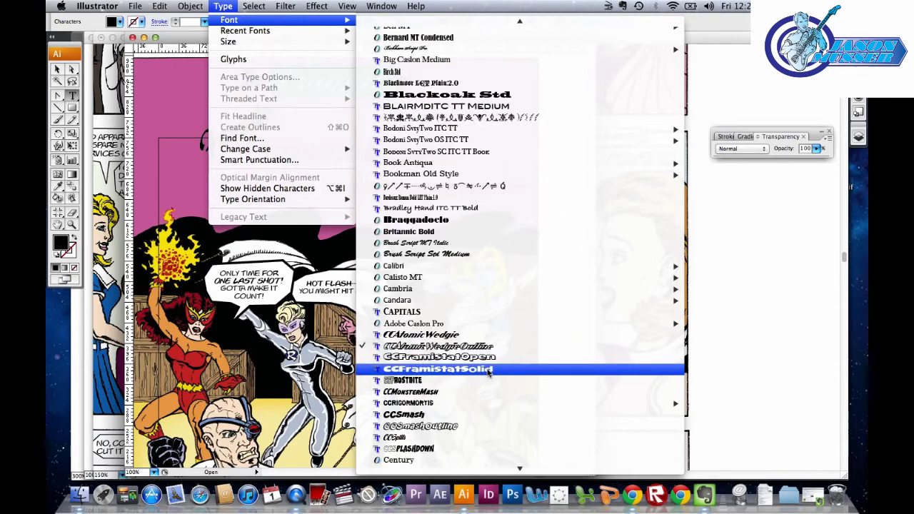
pyautogui.scroll(-5, 507, 389)
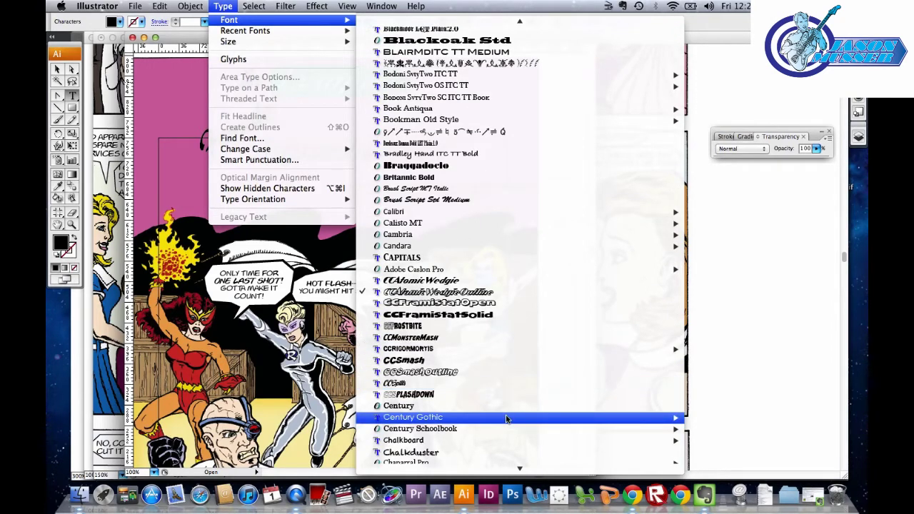
pyautogui.moveTo(506, 418)
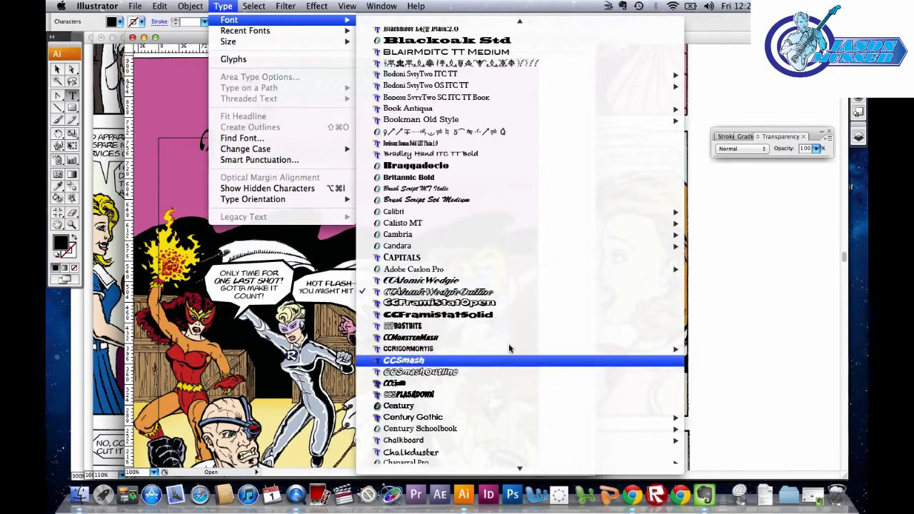
pyautogui.scroll(-3, 511, 350)
pyautogui.scroll(-6, 518, 372)
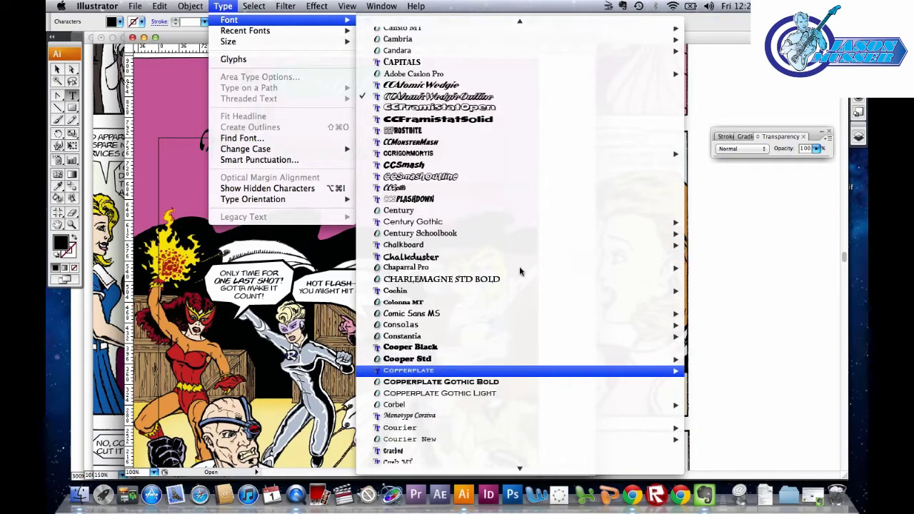